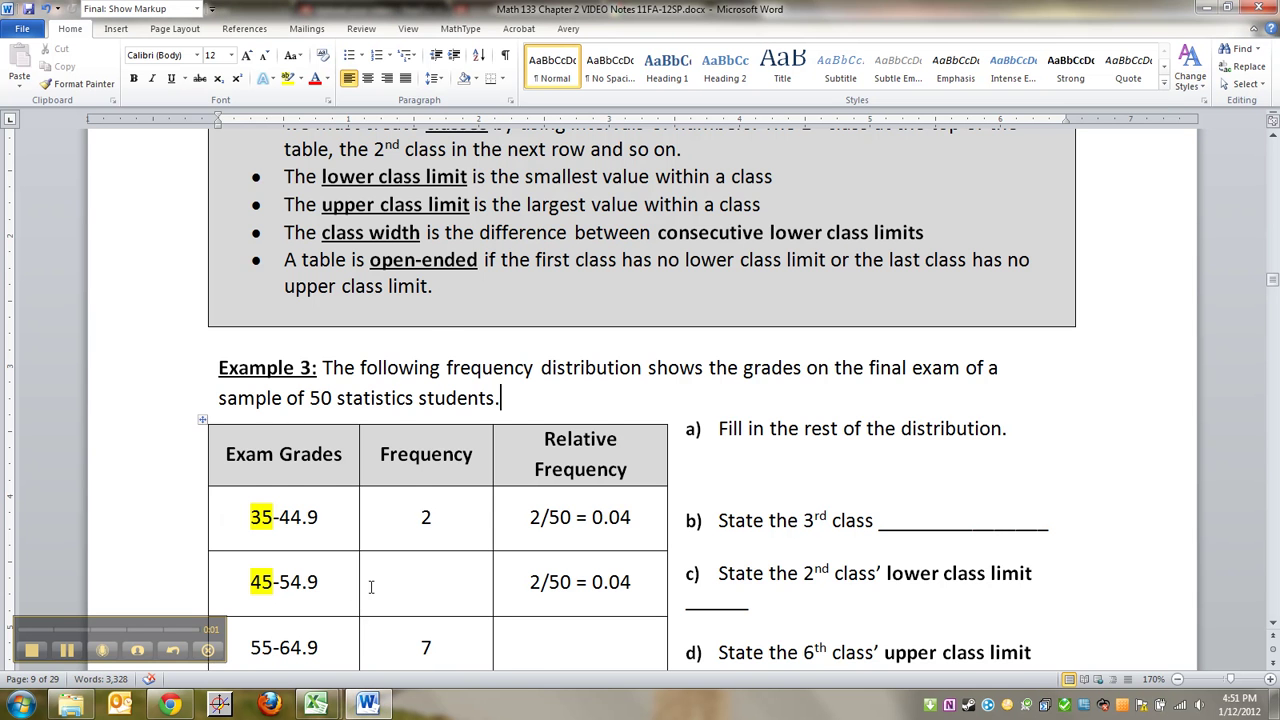
Step: Highlight the open-ended table definition and the term 'class limit' while reviewing the notes
scroll(449, 407, up, 1)
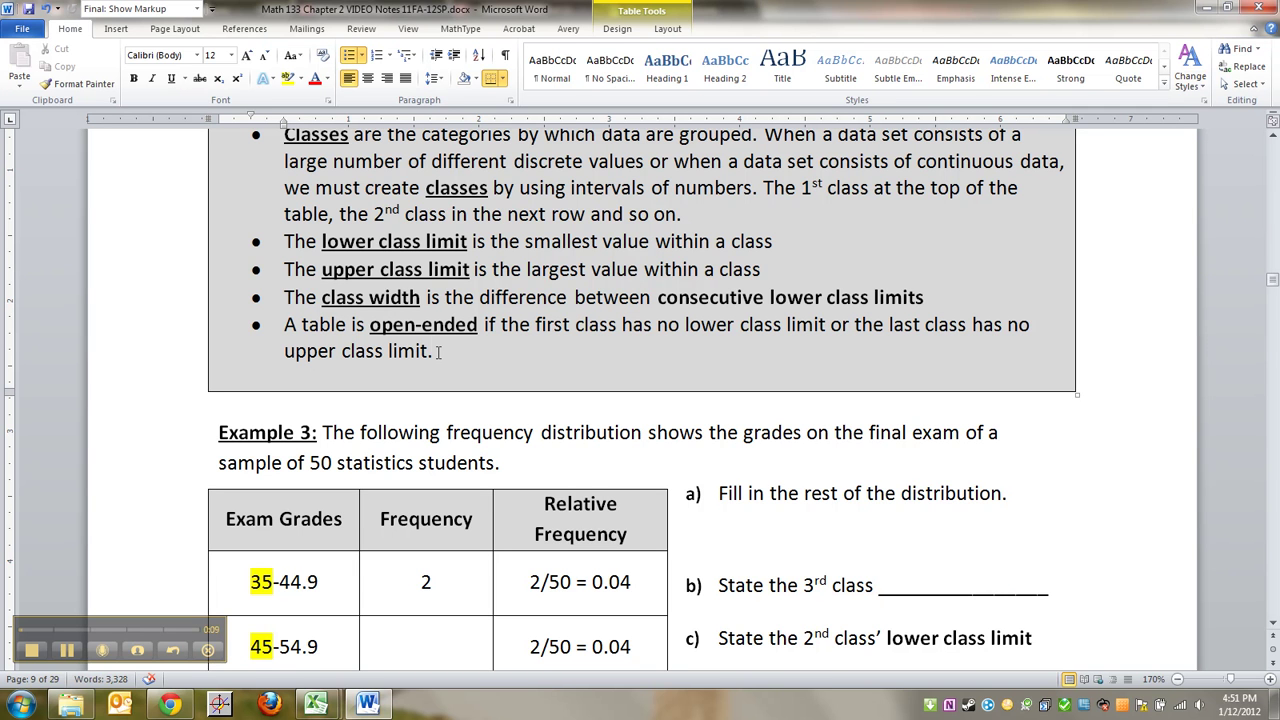
drag(437, 352, 358, 330)
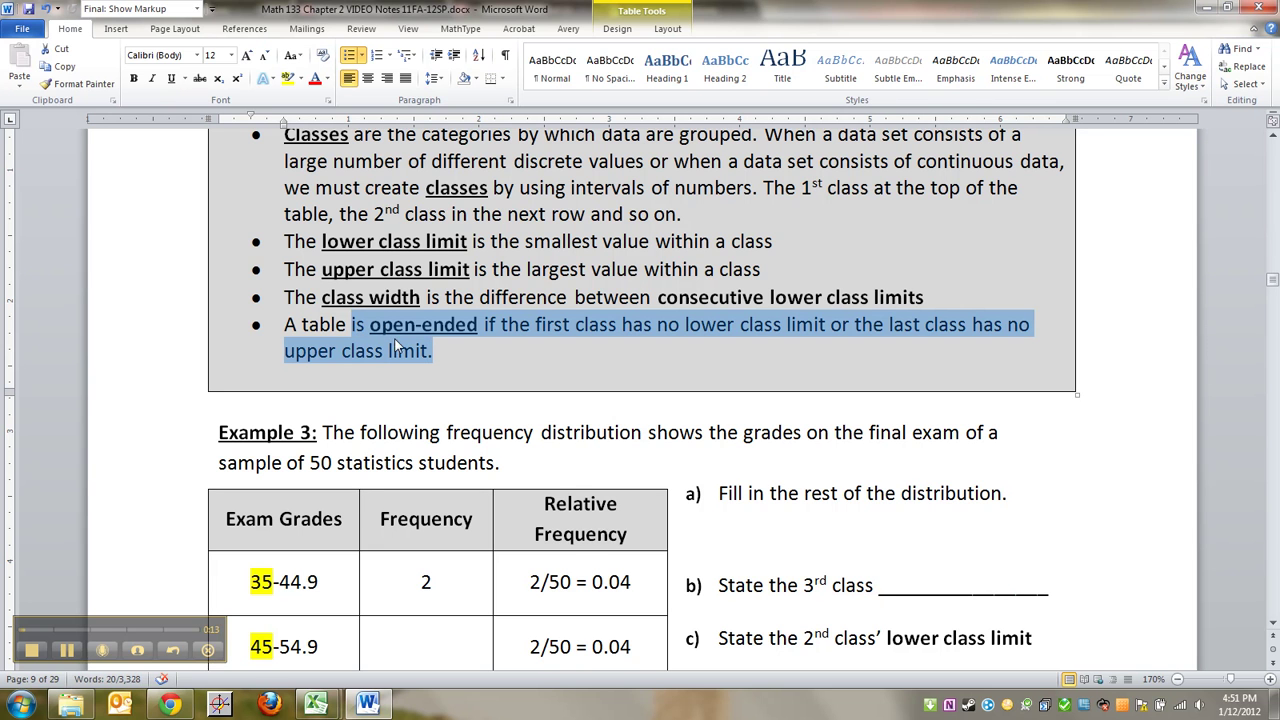
click(403, 370)
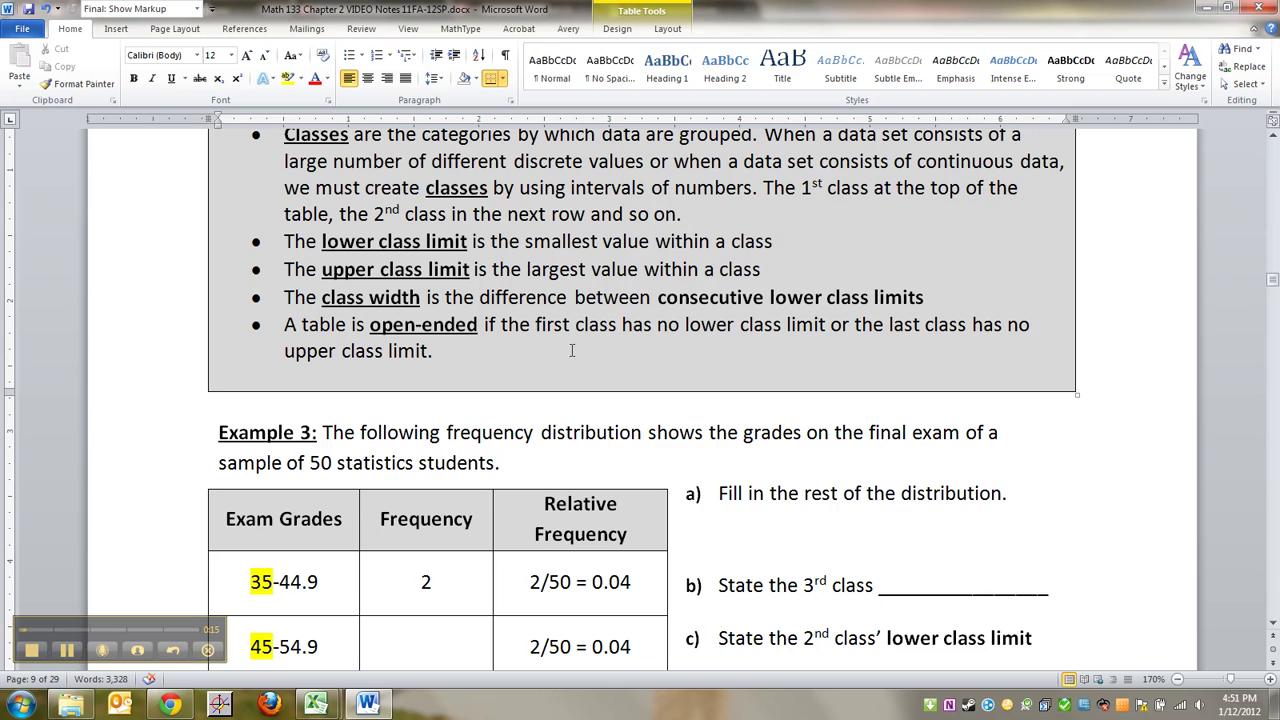
scroll(574, 350, down, 1)
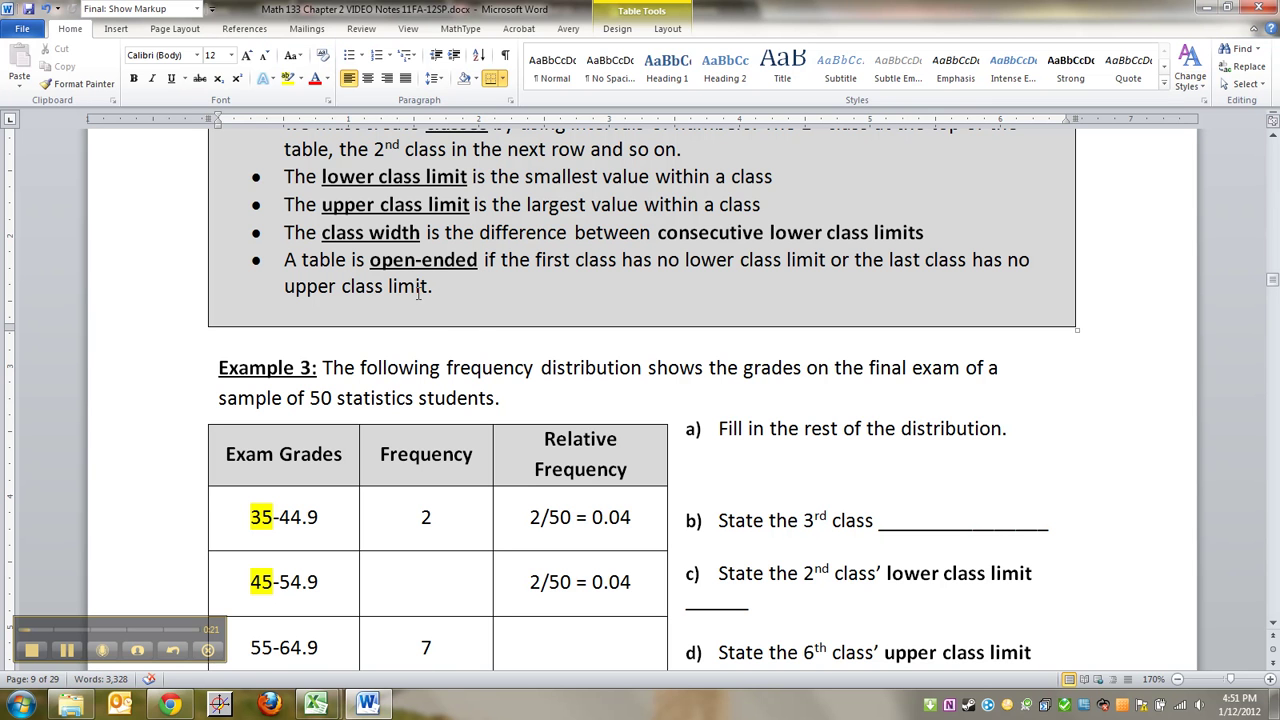
drag(444, 287, 341, 287)
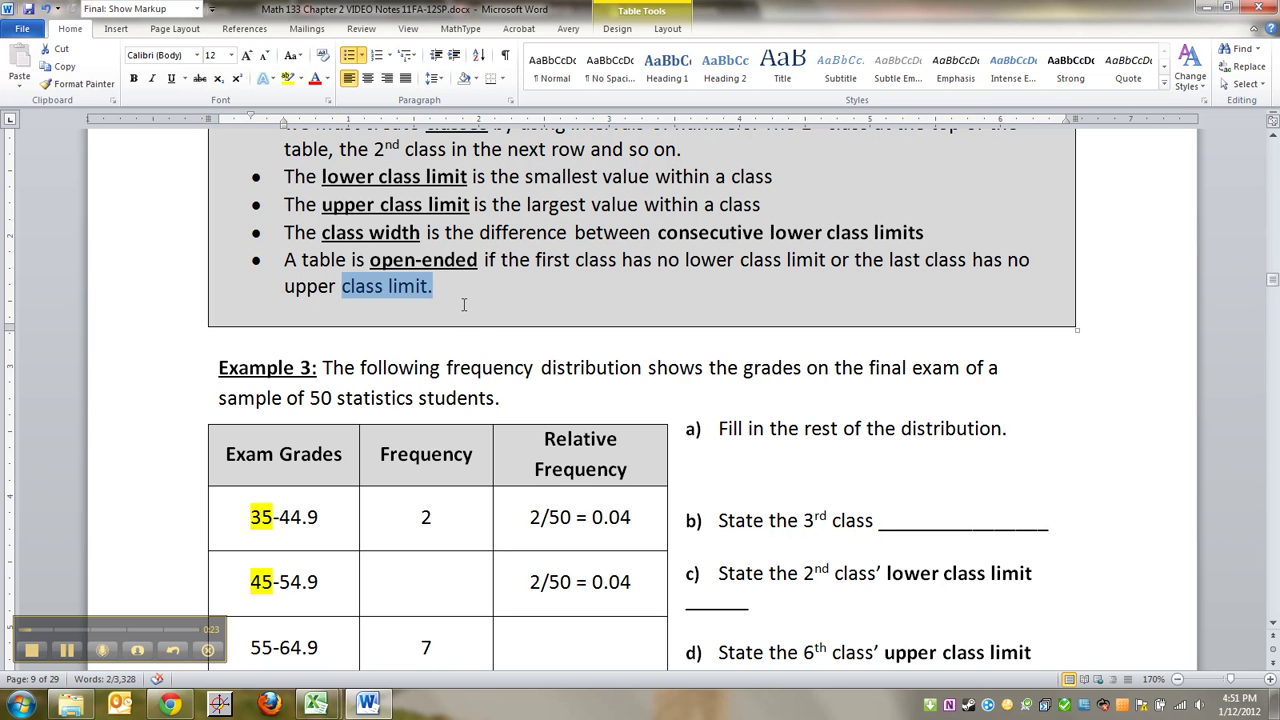
scroll(463, 304, down, 3)
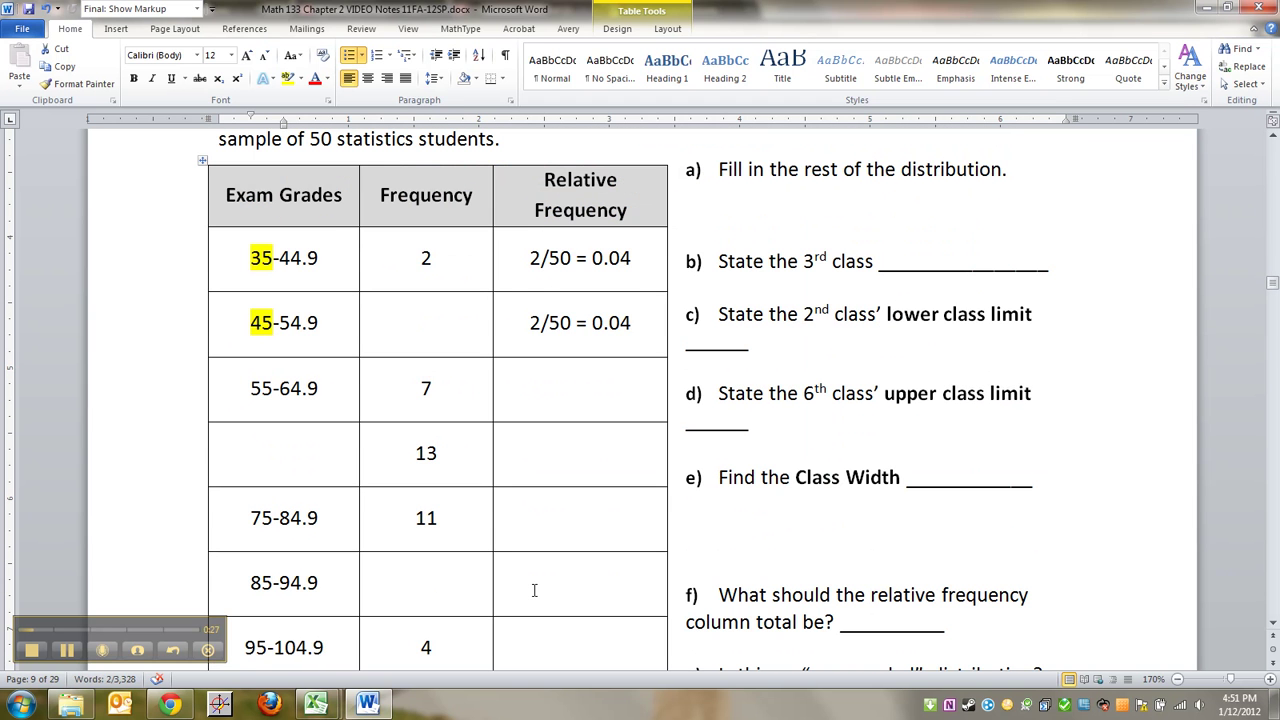
scroll(534, 590, up, 2)
scroll(532, 590, up, 3)
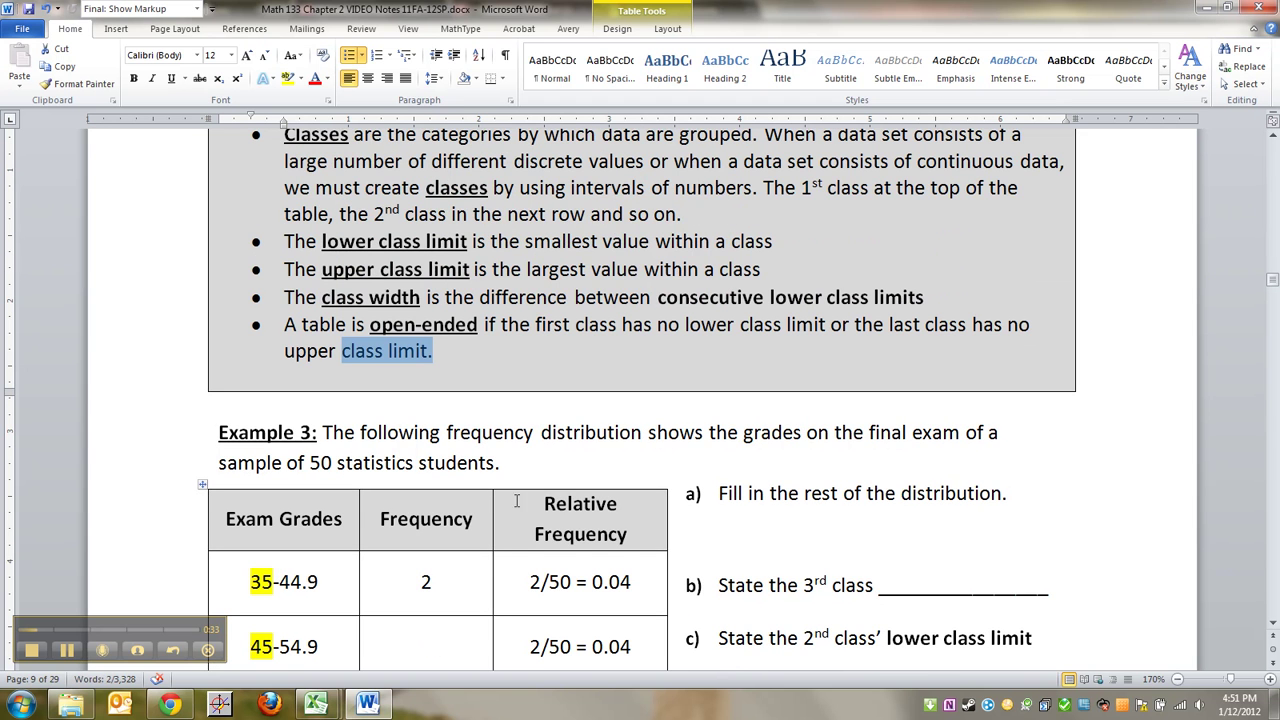
click(508, 466)
scroll(514, 372, down, 3)
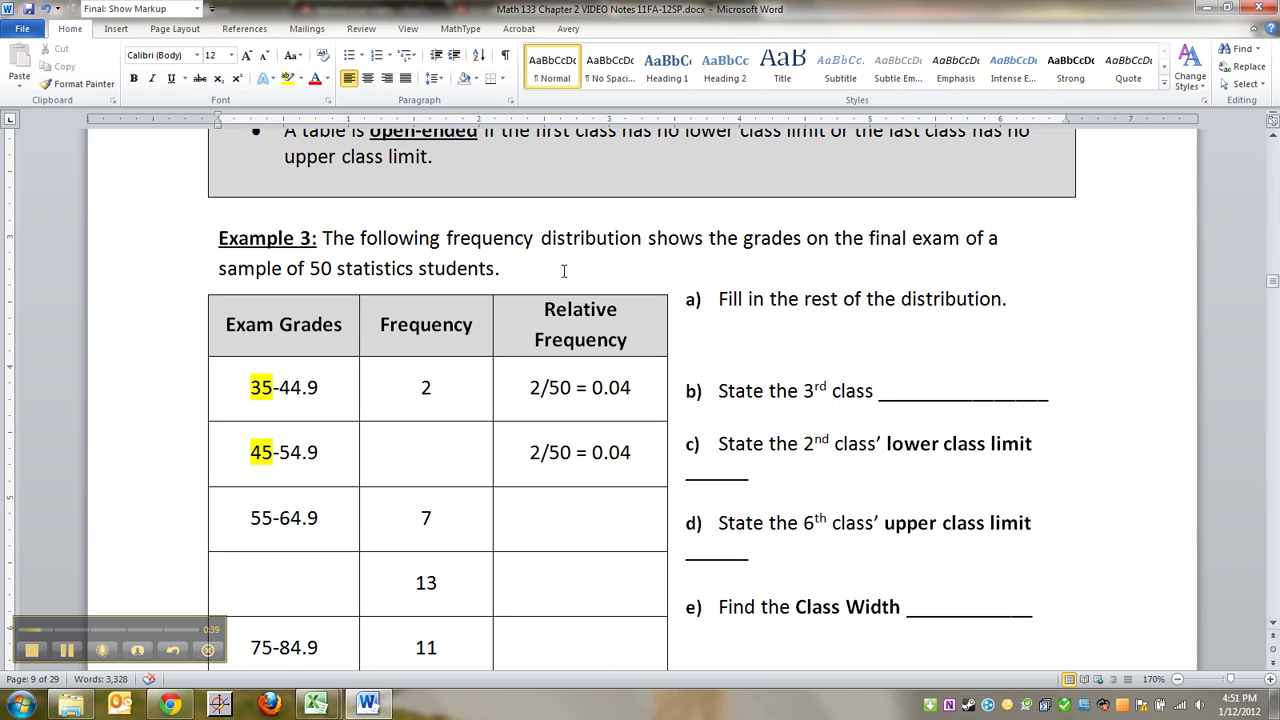
Step: Highlight the Example 3 description and the limits of the 45-54.9 and 55-64.9 classes
drag(563, 270, 338, 240)
click(374, 236)
click(503, 269)
click(383, 268)
scroll(388, 290, down, 1)
scroll(460, 330, down, 1)
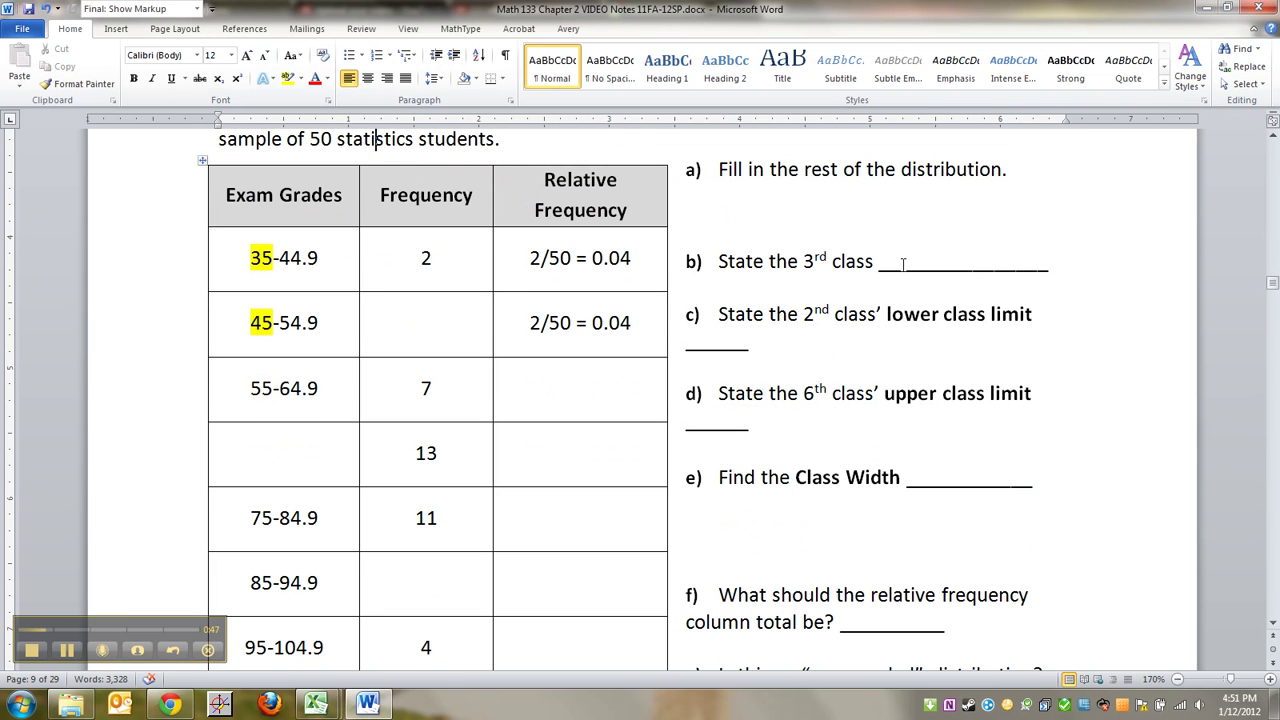
drag(719, 172, 962, 185)
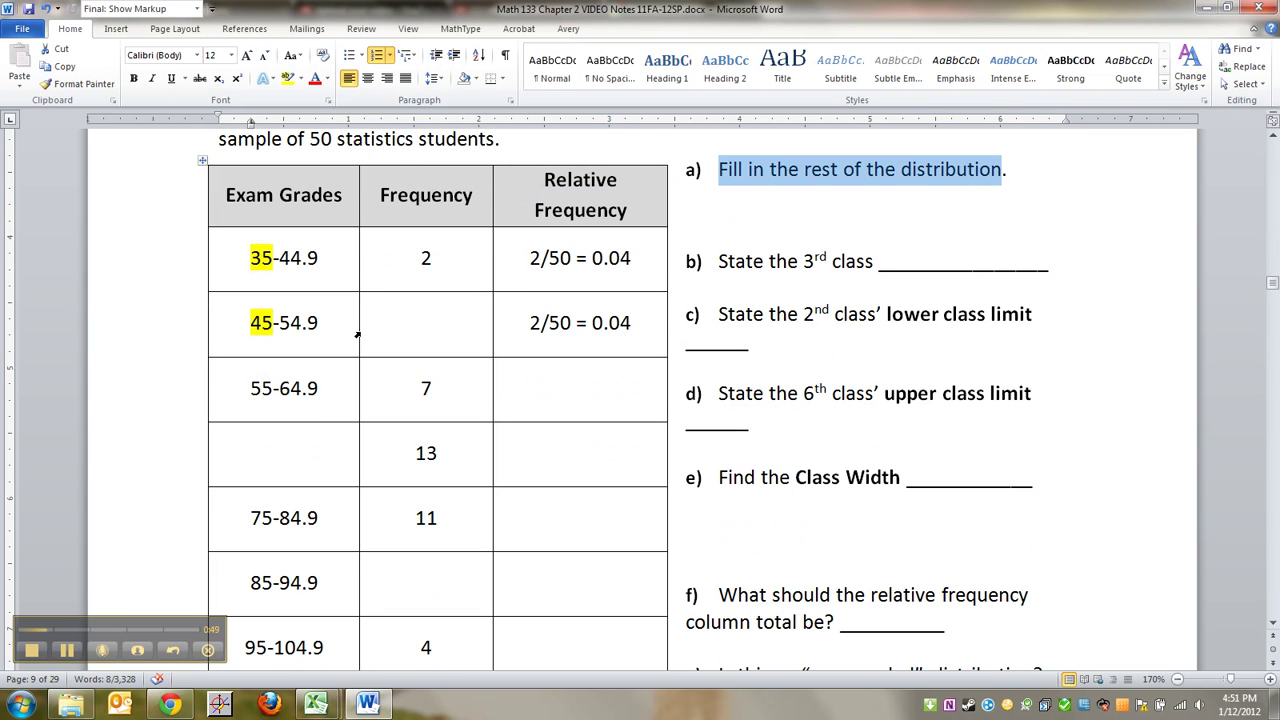
scroll(404, 328, down, 2)
scroll(460, 332, up, 1)
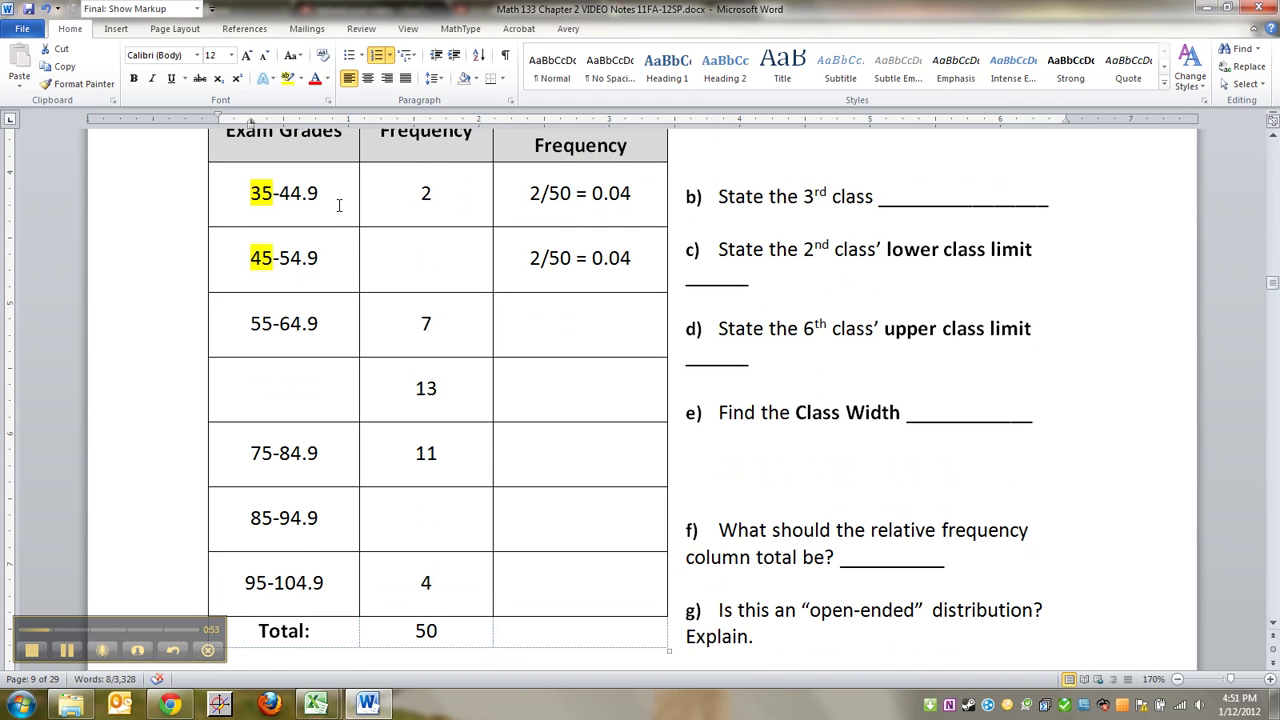
drag(255, 256, 337, 259)
drag(251, 323, 337, 323)
Step: Enter 65-74.9 in the empty fourth class cell, leaving the earlier class labels unchanged
click(258, 388)
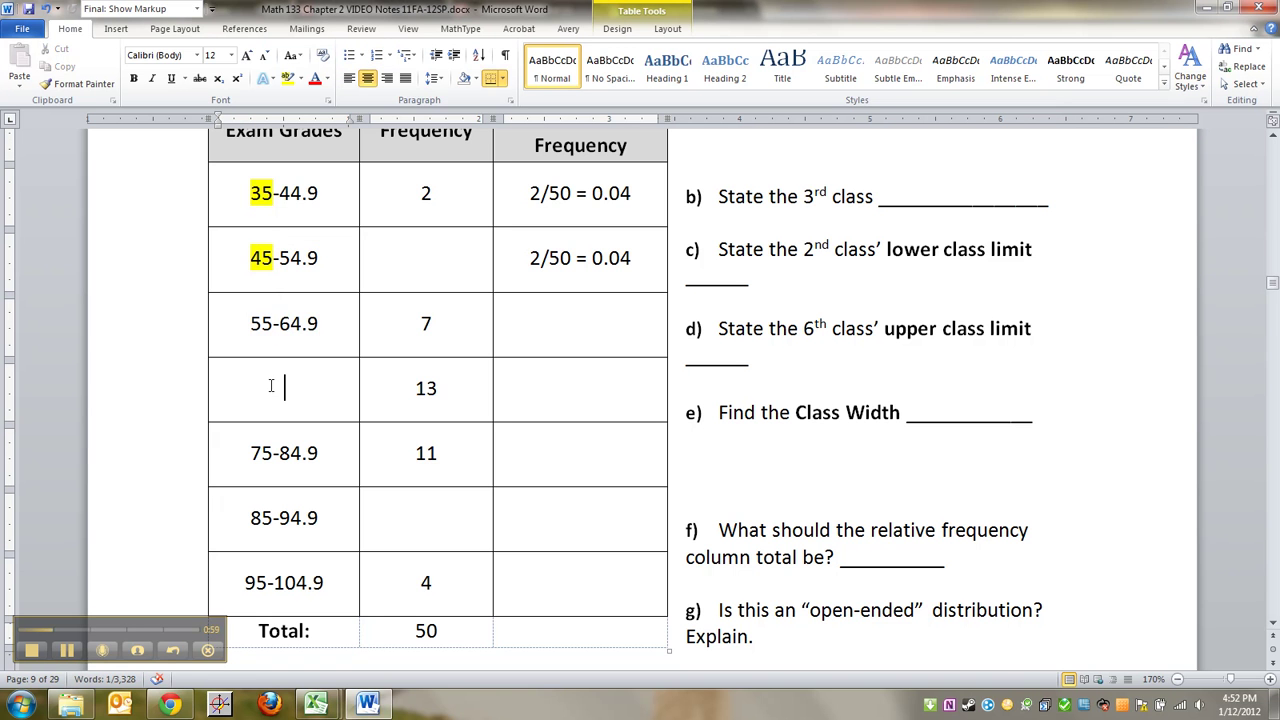
key(BackSpace)
key(BackSpace)
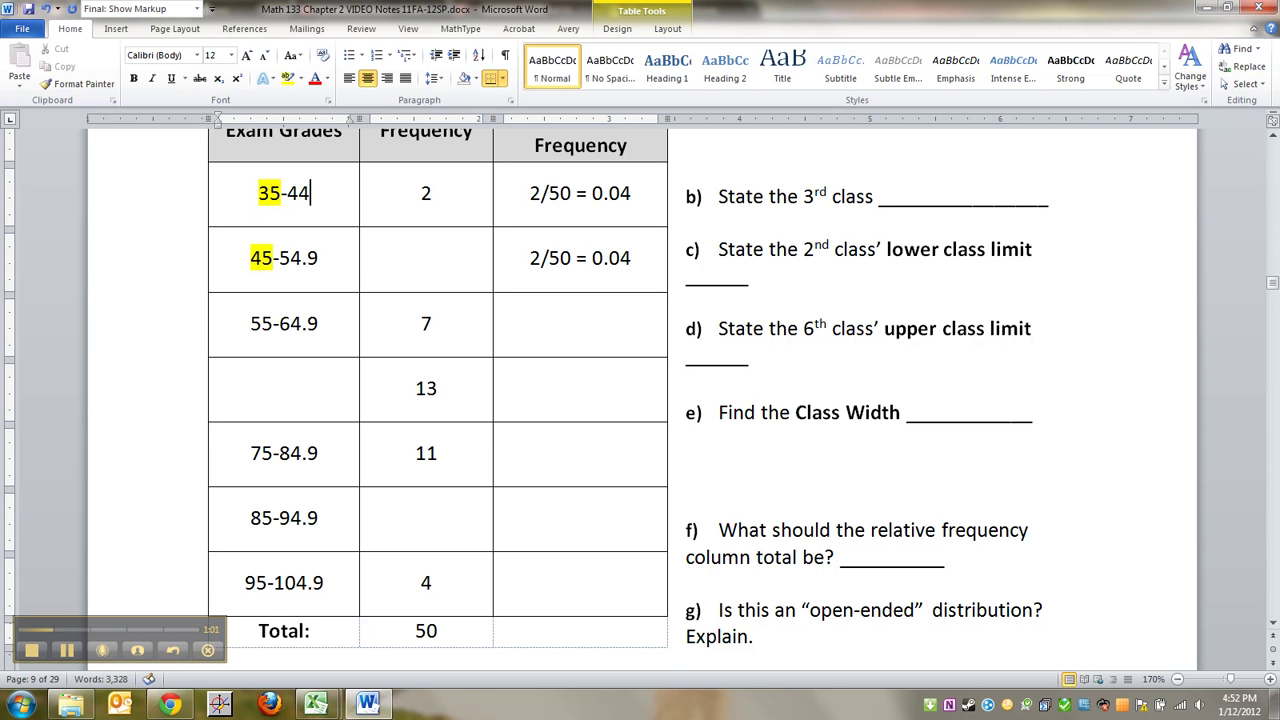
key(Down)
key(BackSpace)
key(BackSpace)
key(Down)
key(End)
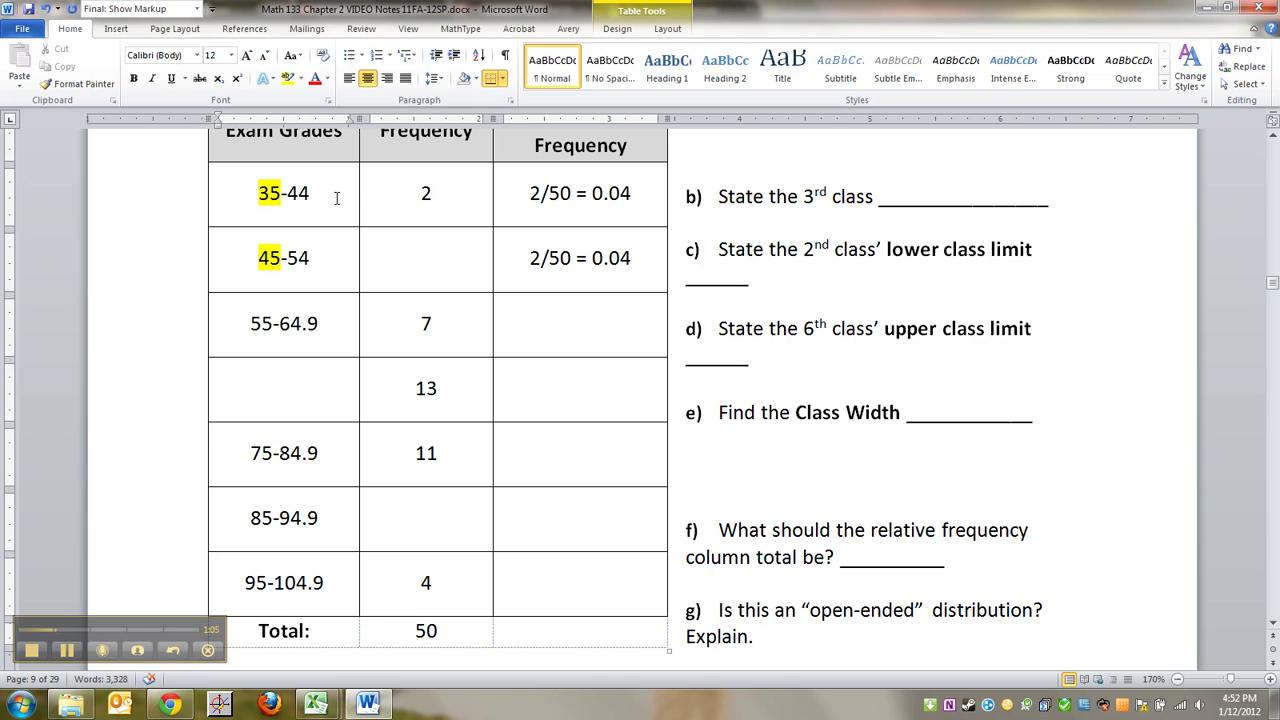
key(ctrl+z)
text(z)
key(ctrl+z)
key(ctrl+z)
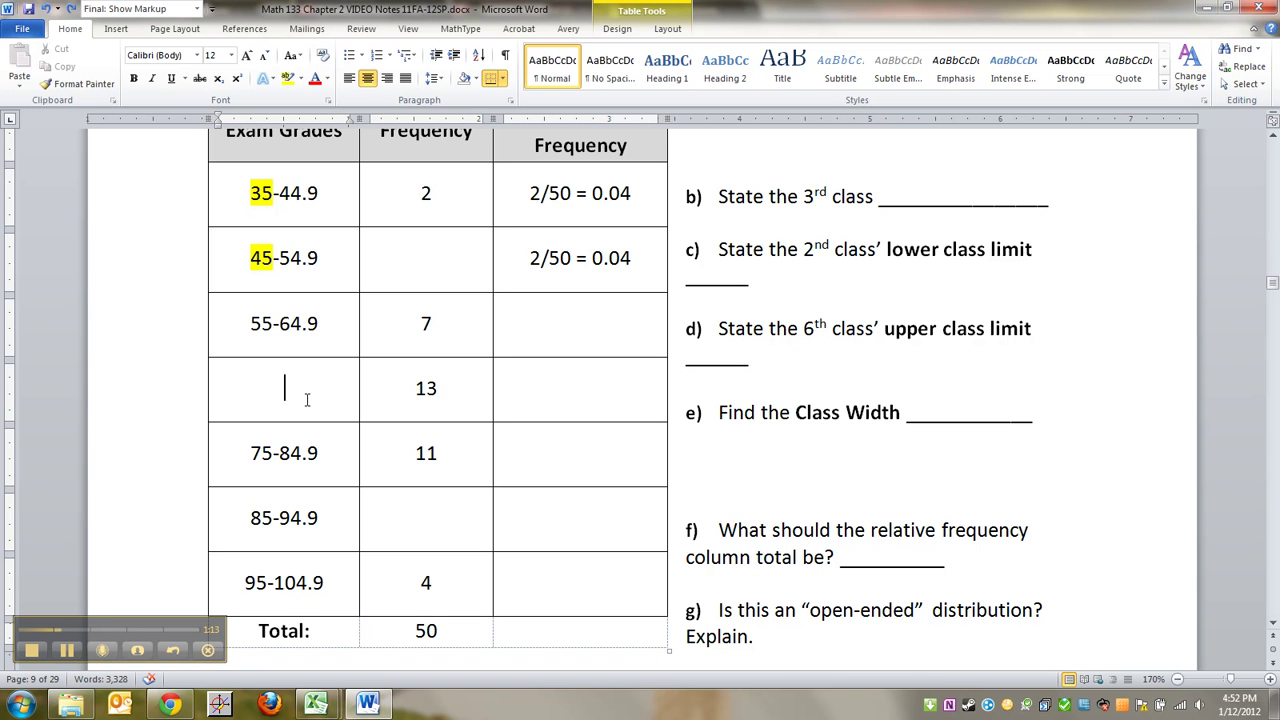
text(65-74.9)
Step: Highlight the limits 75 and 64.9 next to the new class
double_click(274, 460)
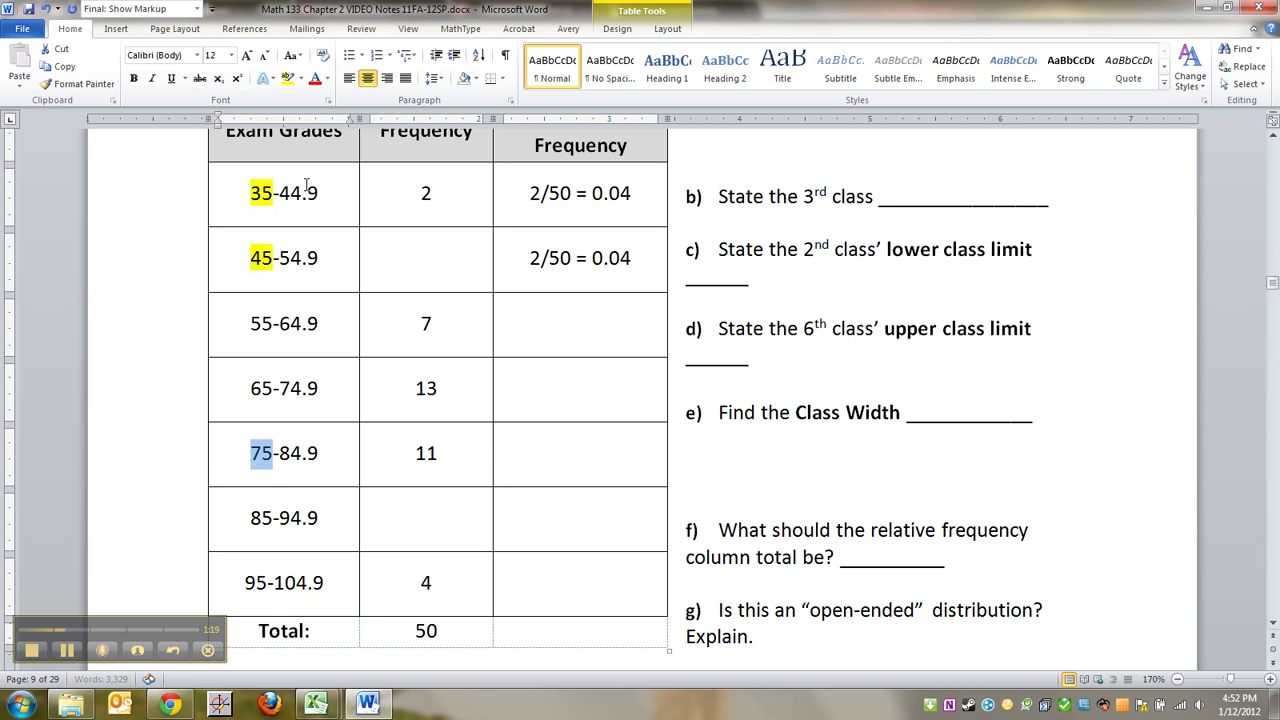
drag(320, 322, 288, 318)
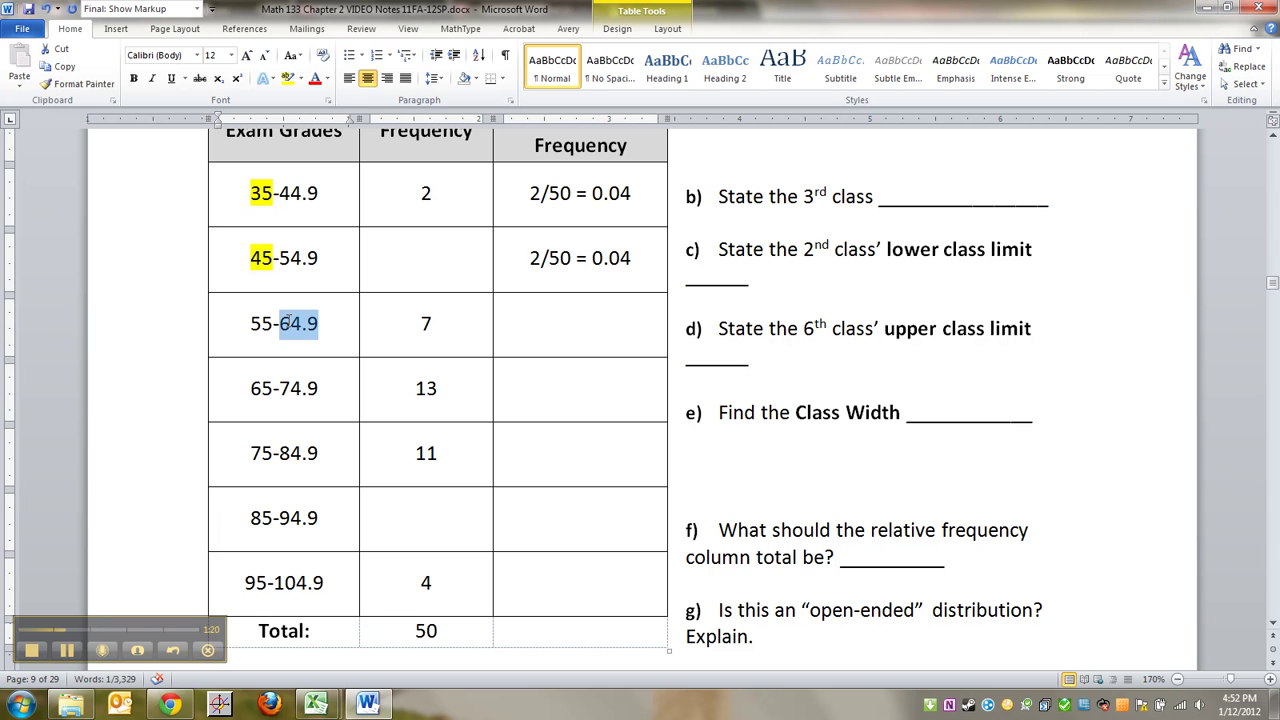
click(470, 509)
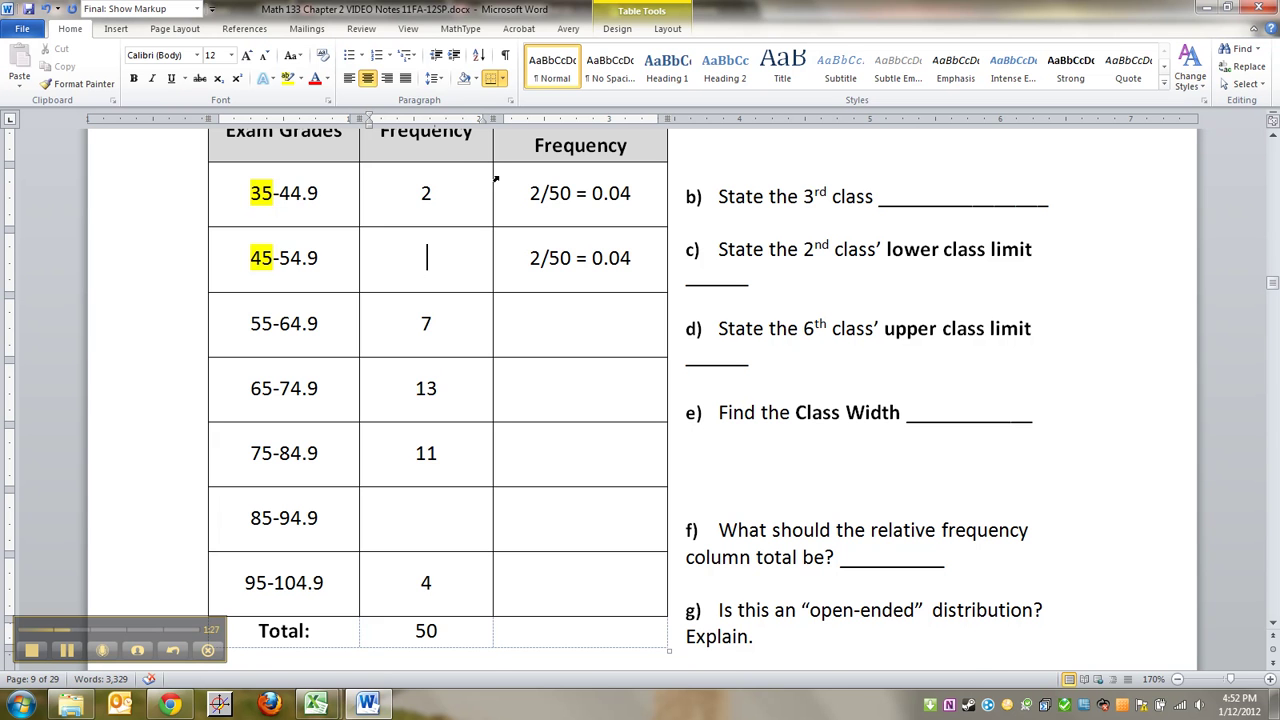
Step: Highlight the total of 50 and enter a frequency of 2 for the 45-54.9 class
scroll(468, 273, up, 1)
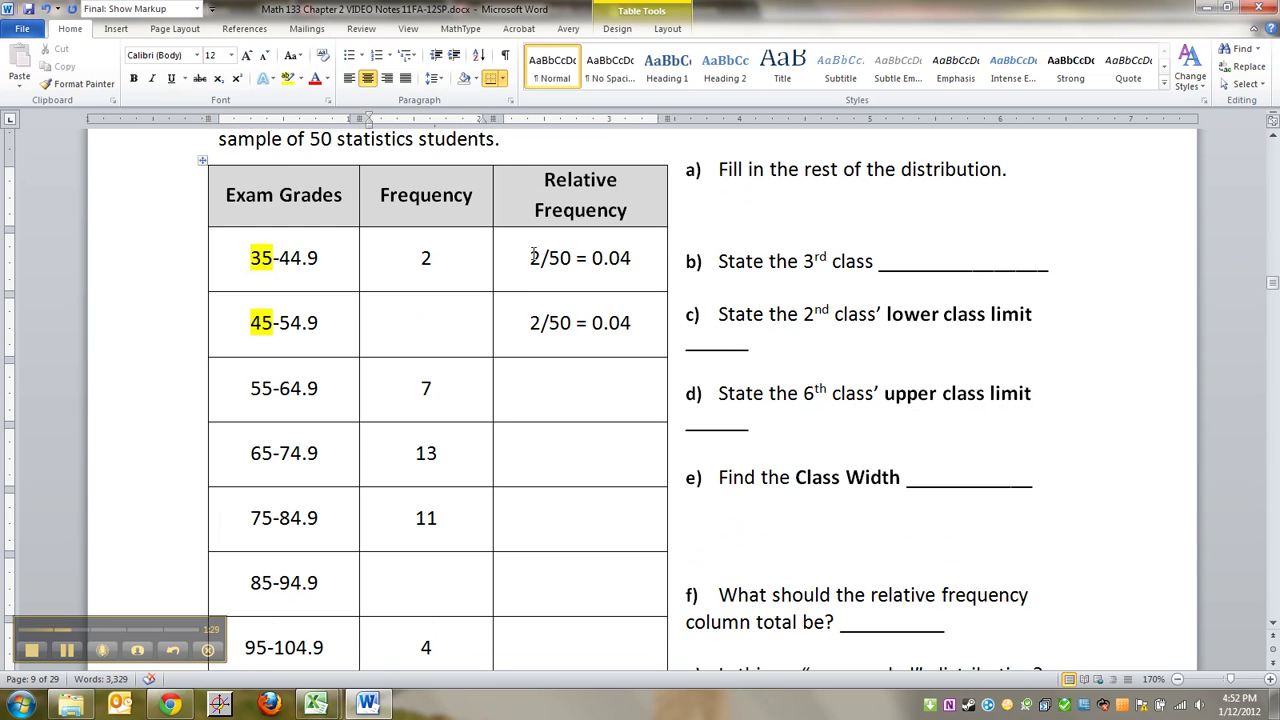
drag(530, 257, 575, 258)
scroll(531, 404, down, 2)
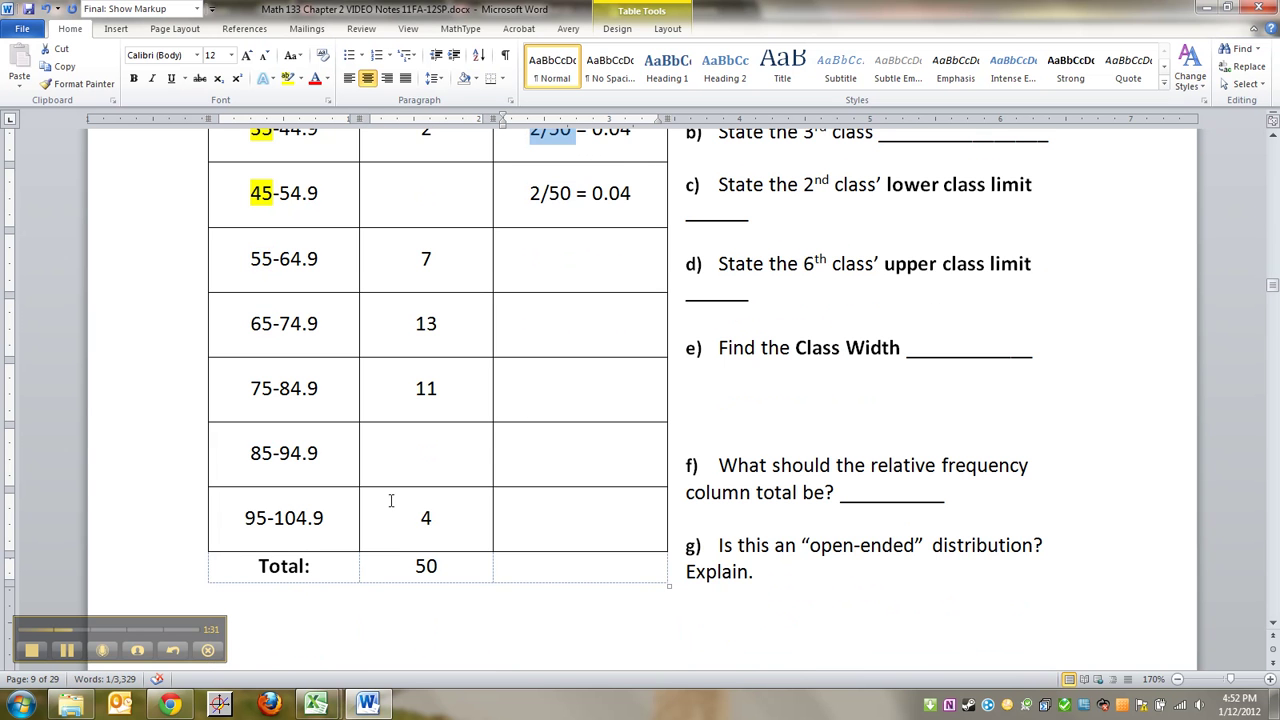
double_click(432, 567)
scroll(424, 552, up, 3)
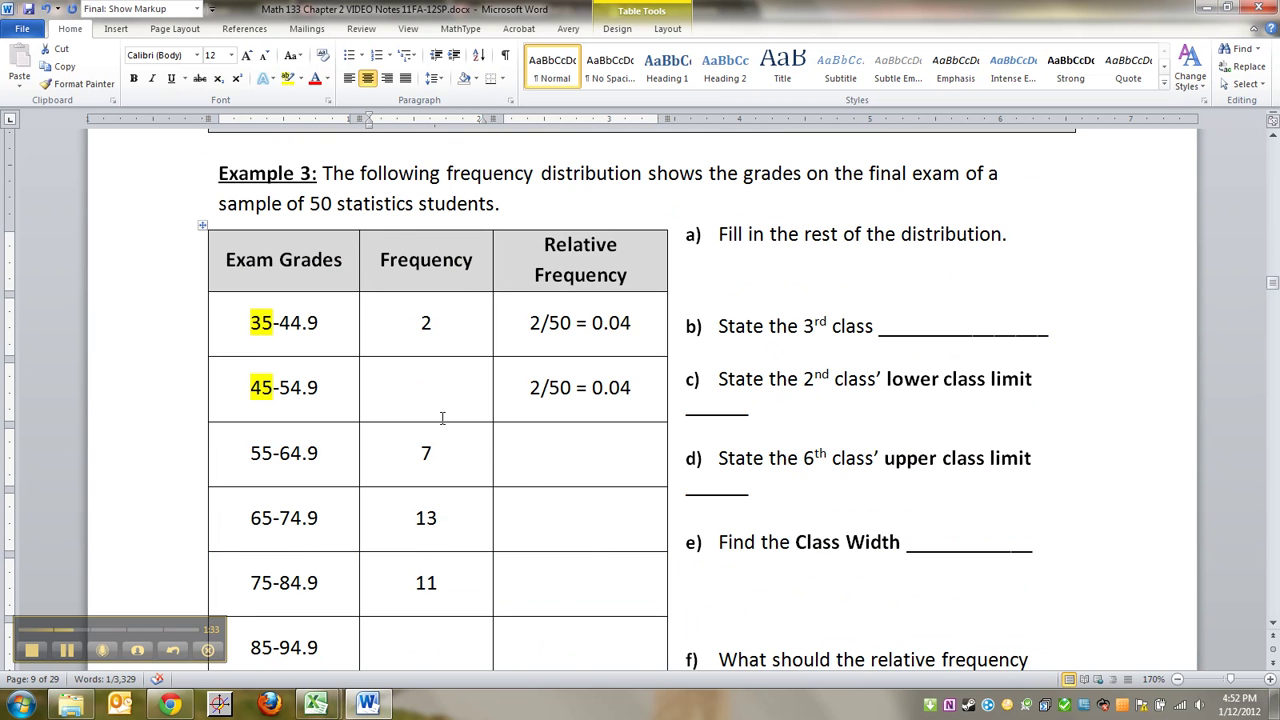
click(440, 394)
text(2)
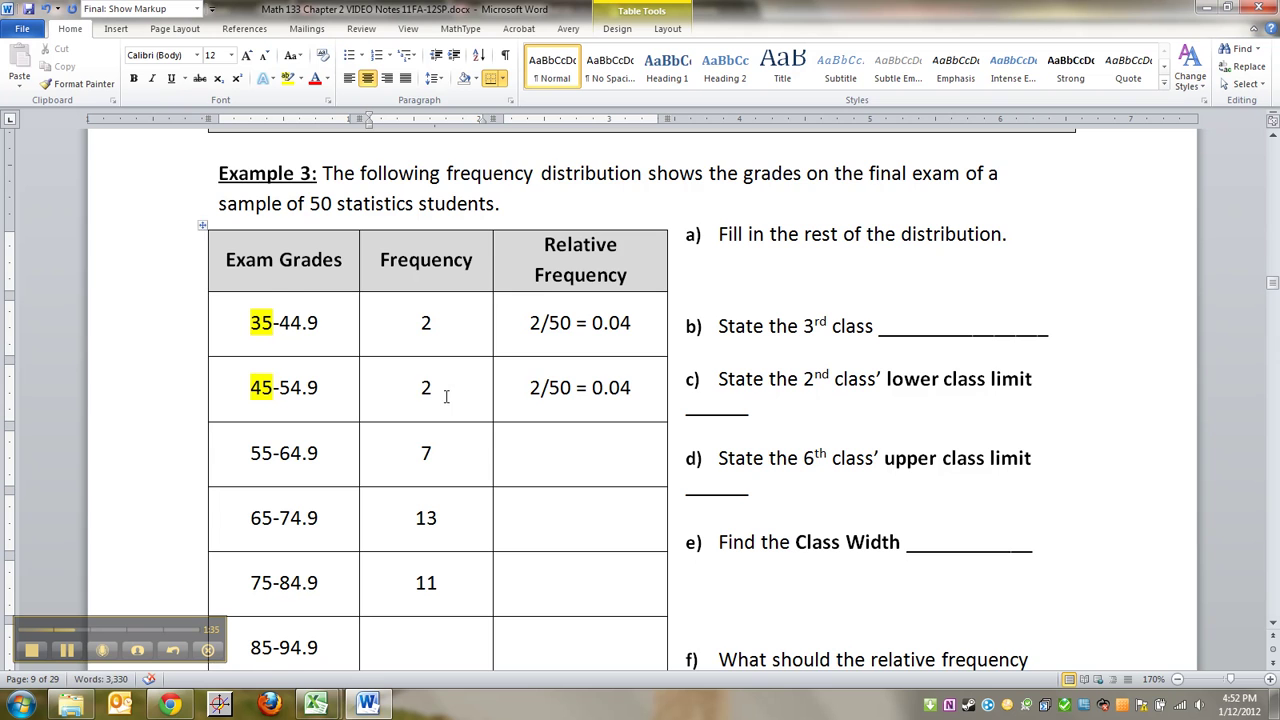
Step: Highlight the known frequencies, the frequency 4 and the total 50 around the empty 85-94.9 cell
scroll(482, 477, down, 2)
click(434, 527)
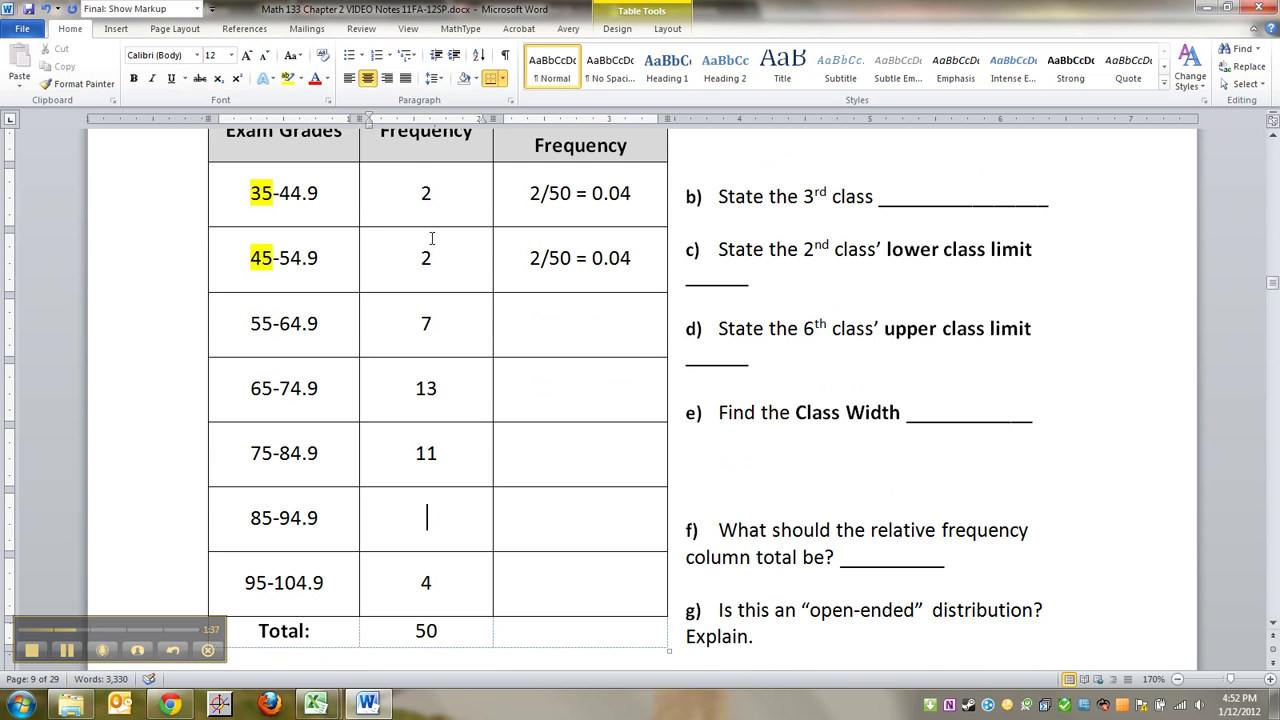
drag(430, 200, 446, 449)
double_click(421, 584)
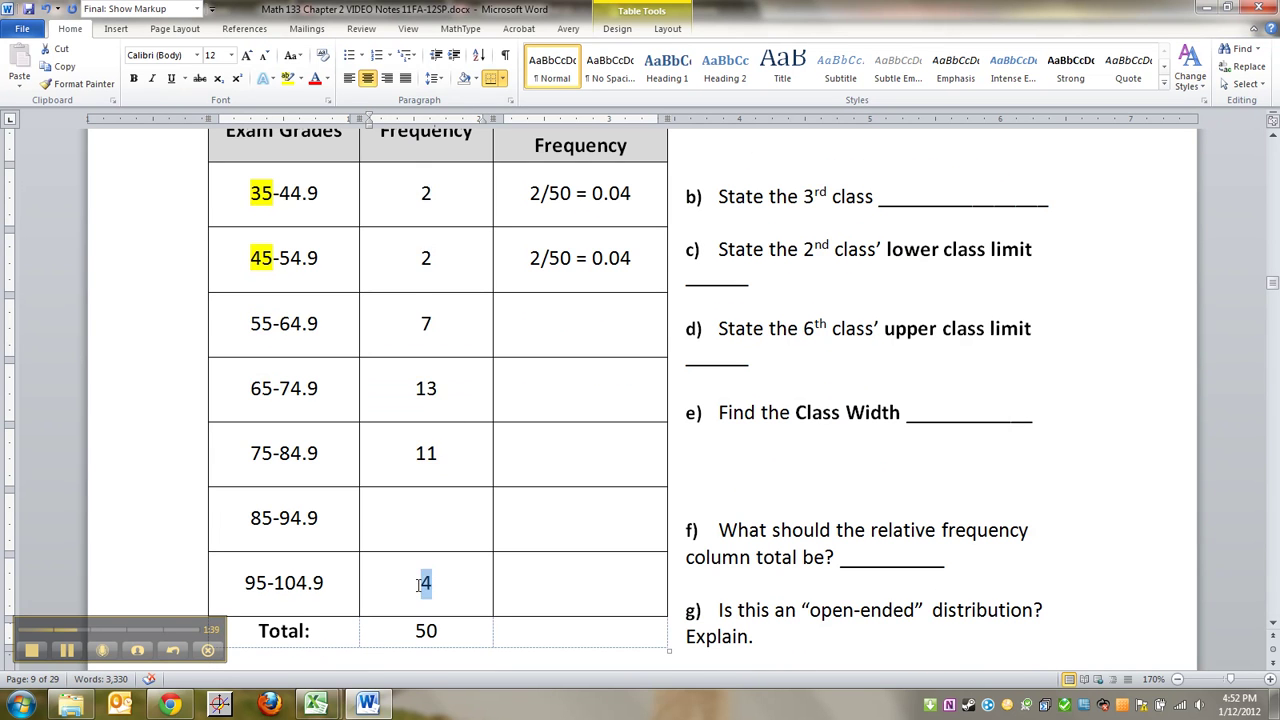
drag(440, 630, 406, 622)
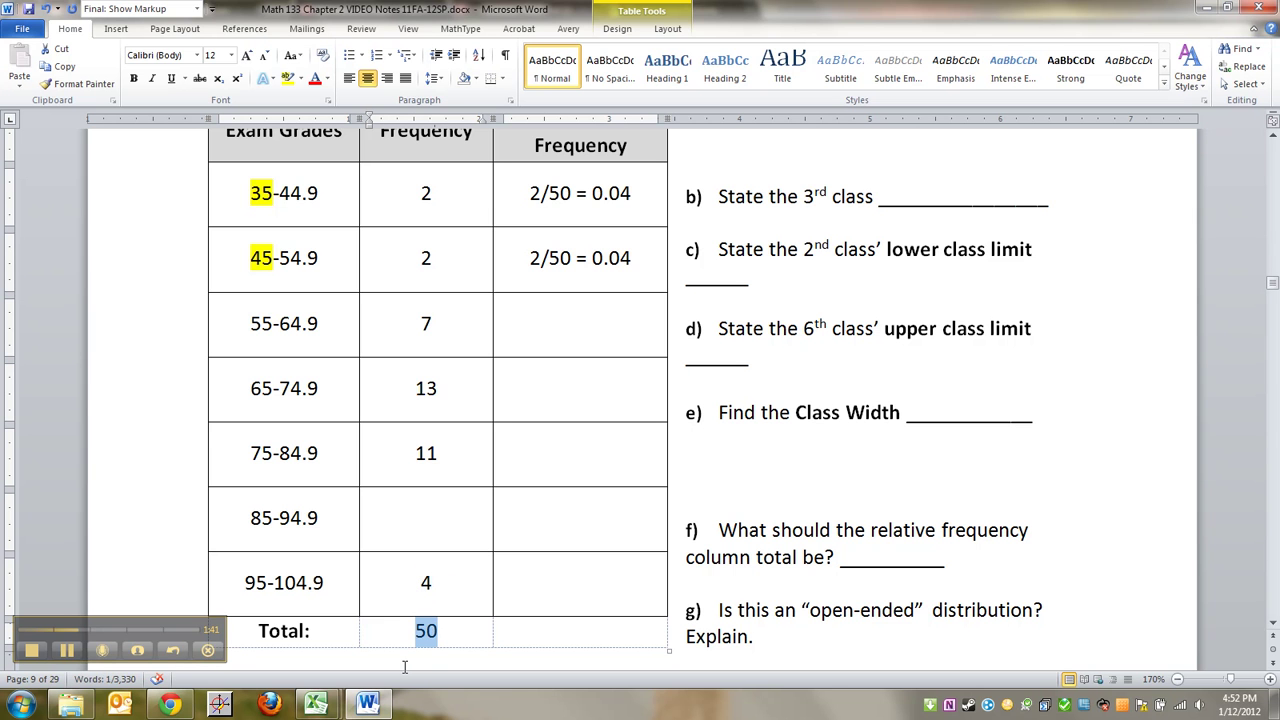
Step: Rename Sheet3 of Ch2_Video_Excel_Tuckey.xlsx to 'Stats Exam Grades', then return to the Word notes
mouse_move(333, 705)
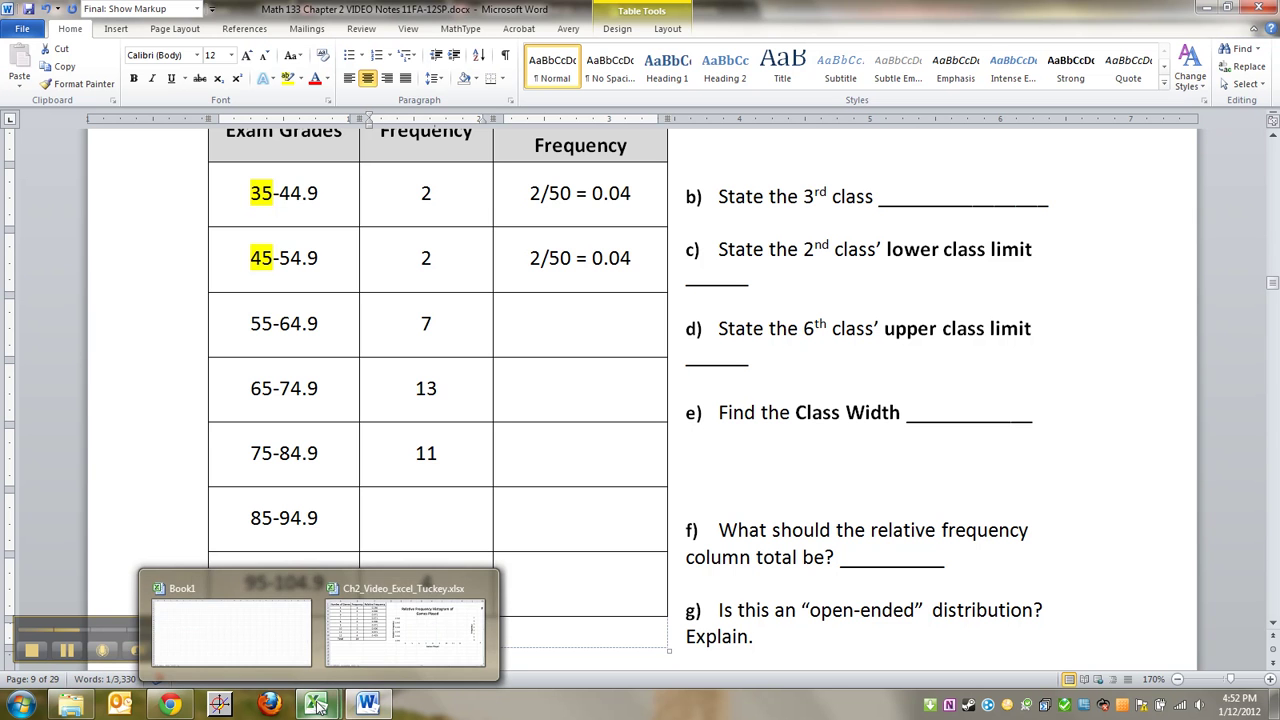
click(409, 659)
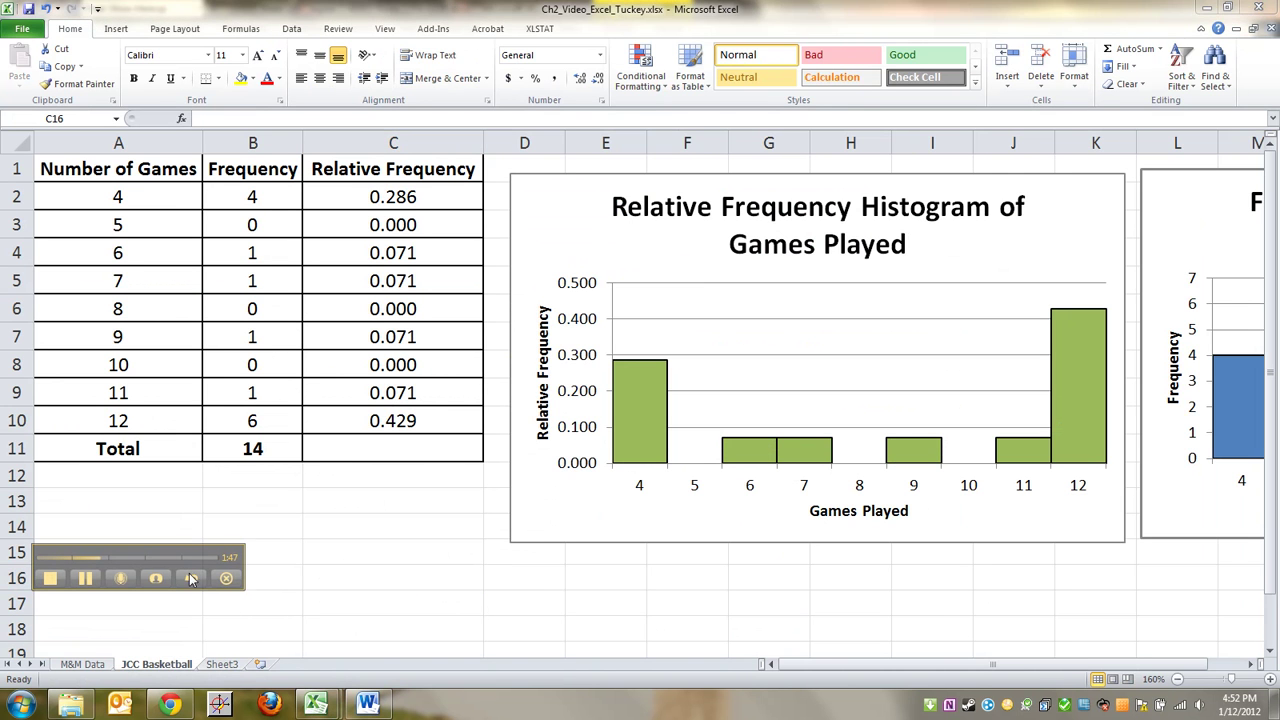
click(236, 666)
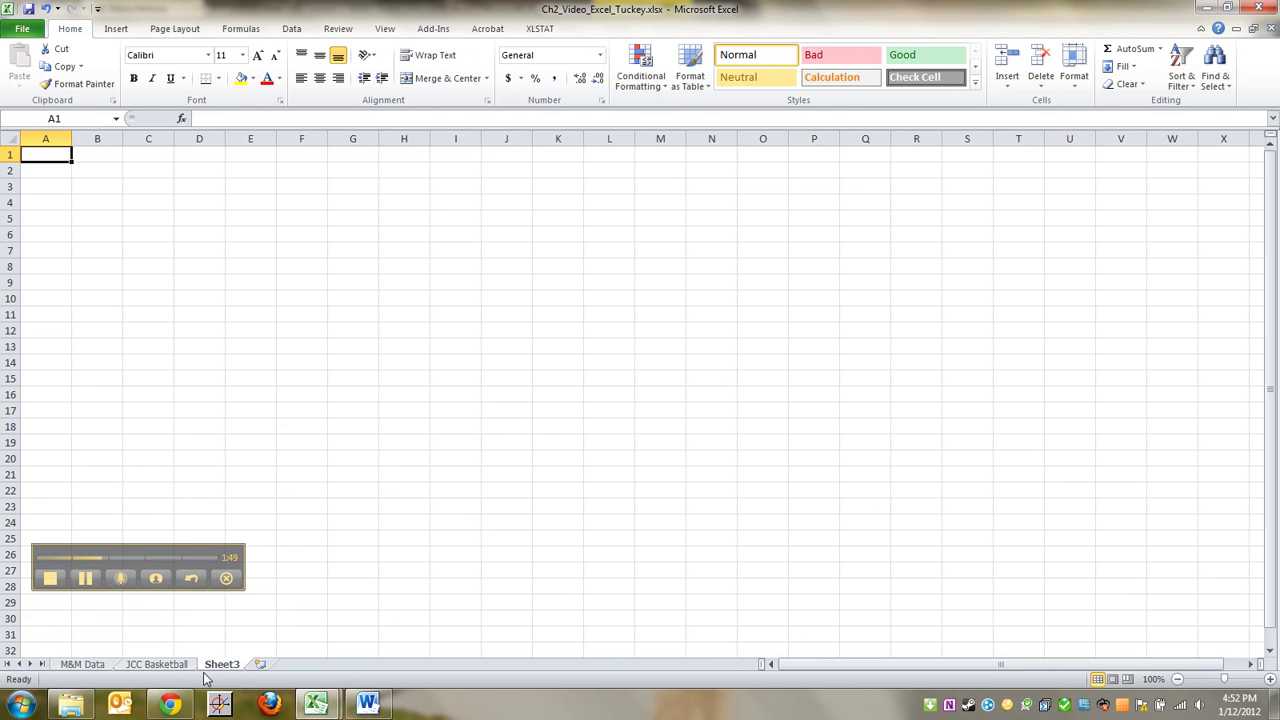
double_click(225, 665)
text(Sta)
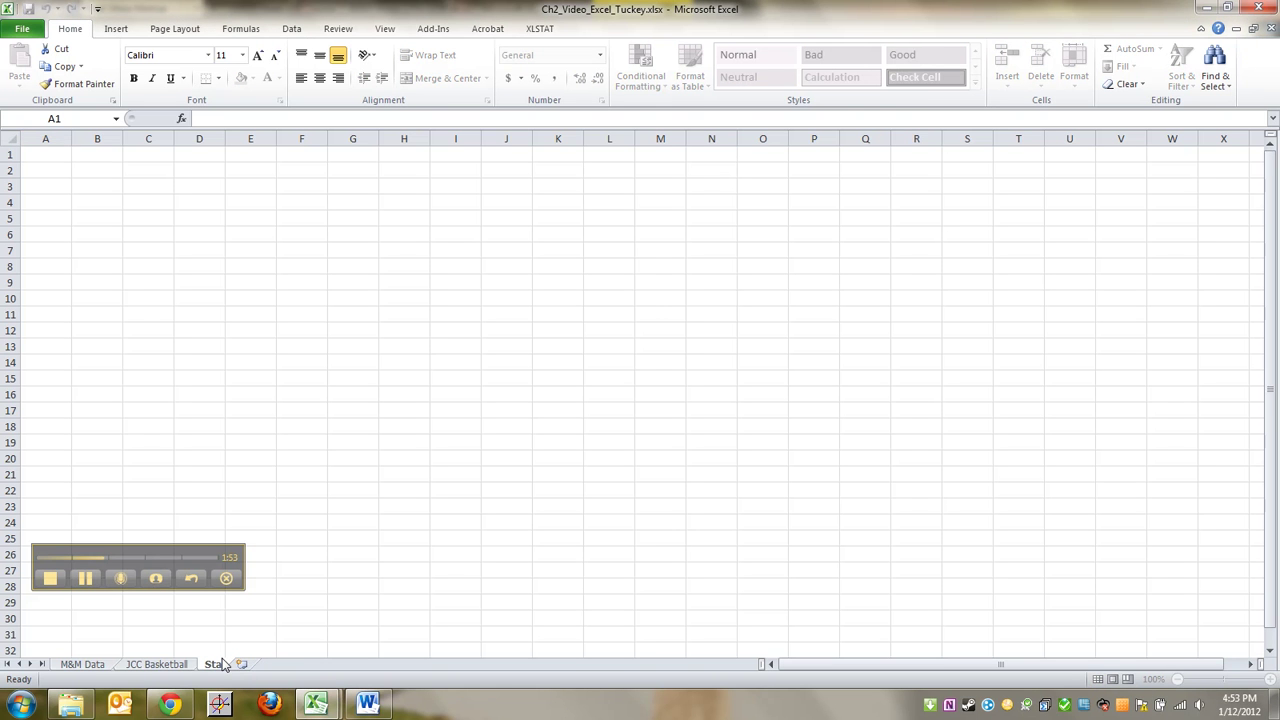
text(ts Exam Grades)
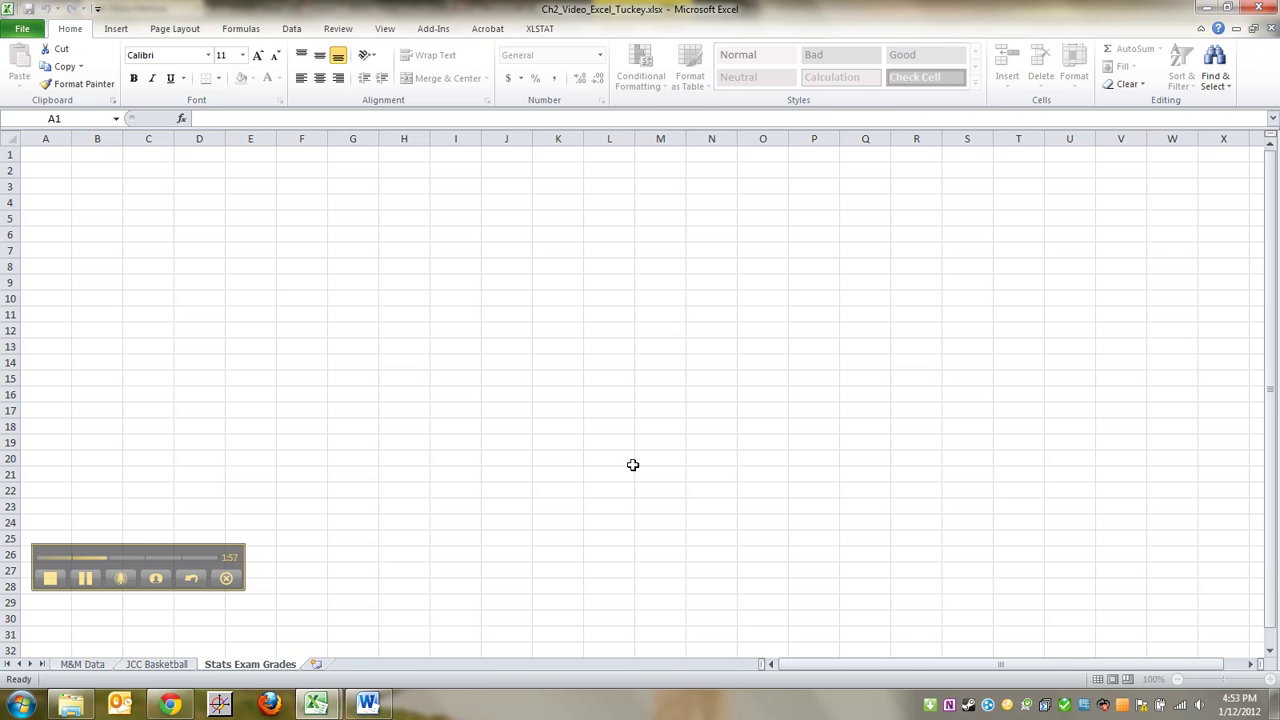
click(628, 460)
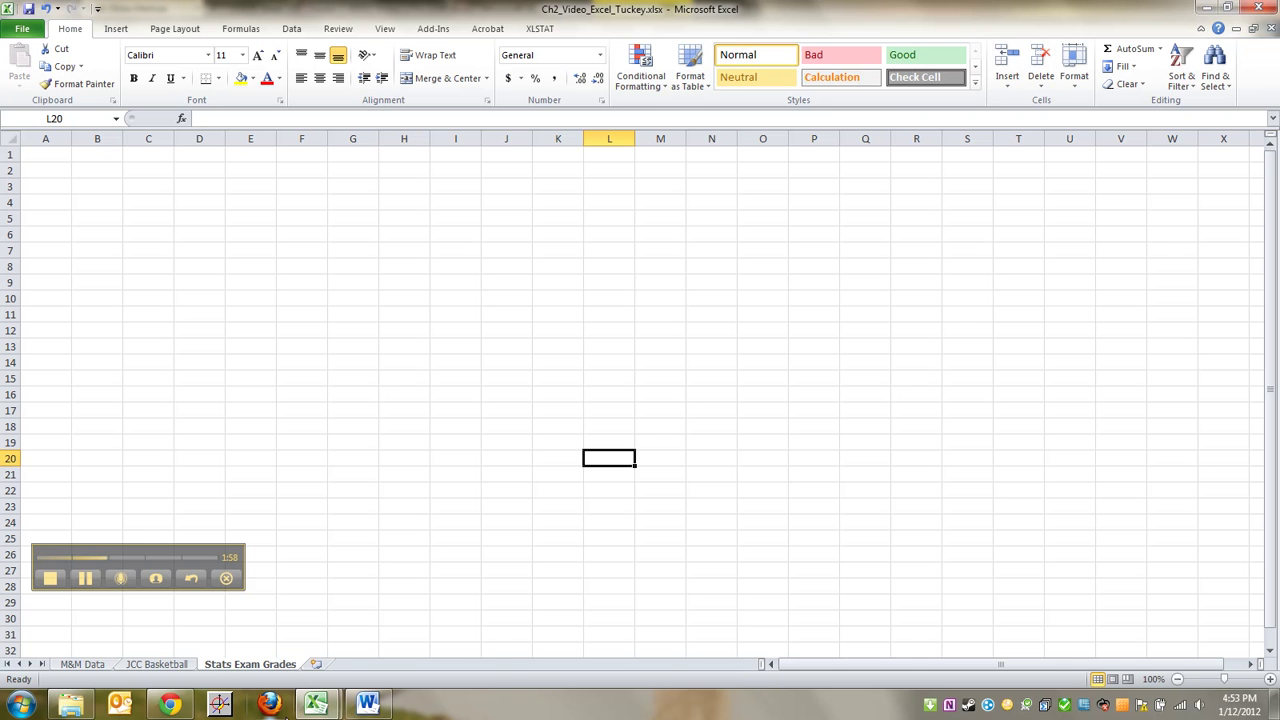
click(367, 705)
Step: Paste the Example 3 frequency table from Word into cell A1 of the Stats Exam Grades sheet
drag(531, 636, 280, 232)
key(ctrl+c)
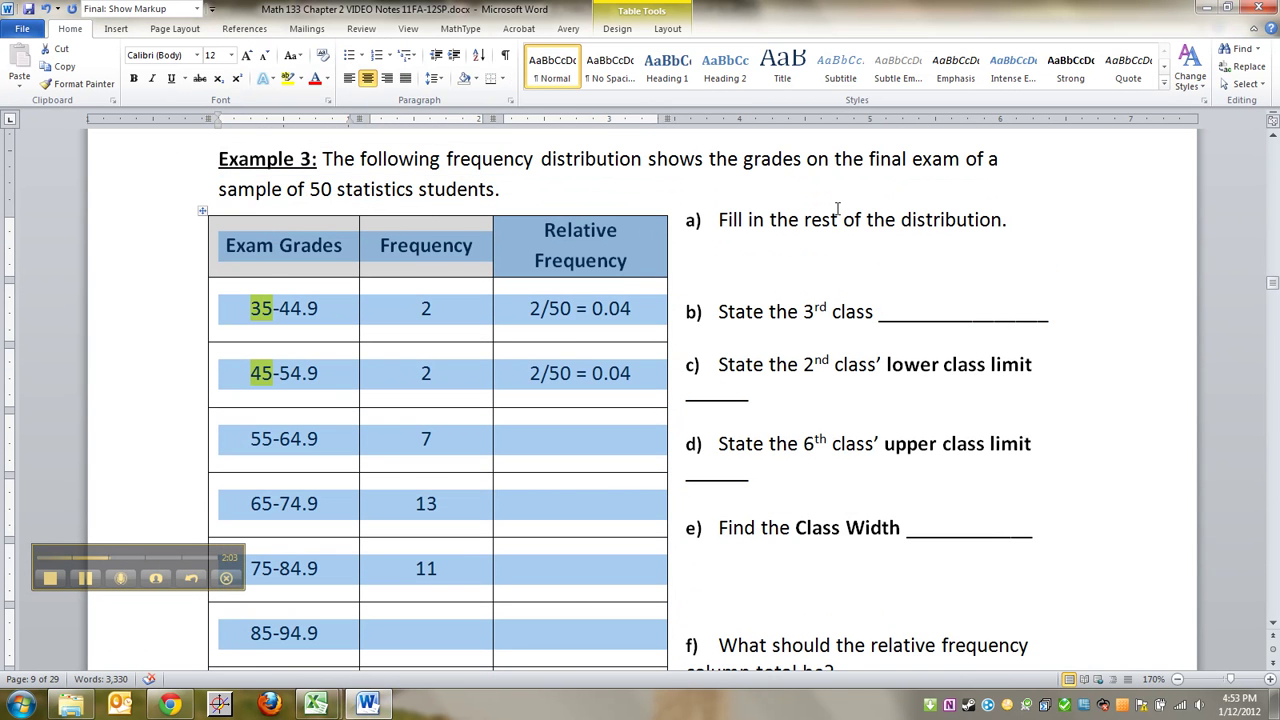
click(1204, 8)
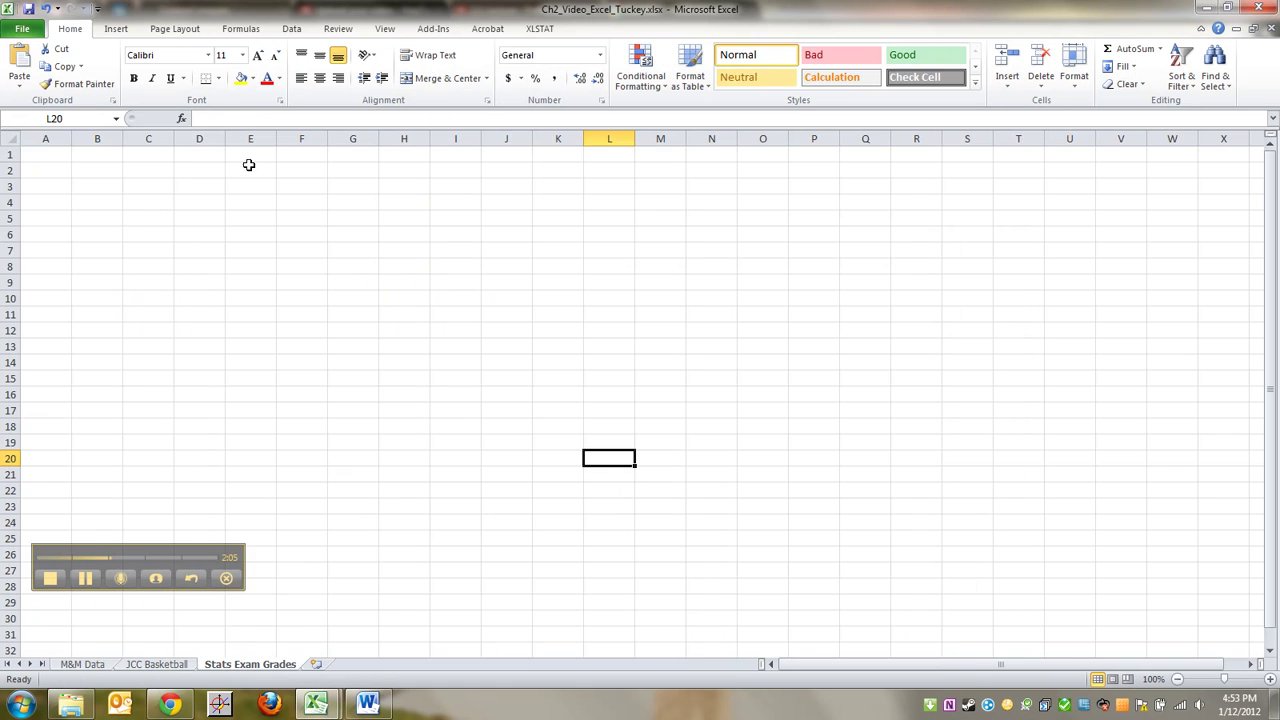
click(53, 157)
key(ctrl+v)
scroll(154, 231, up, 3)
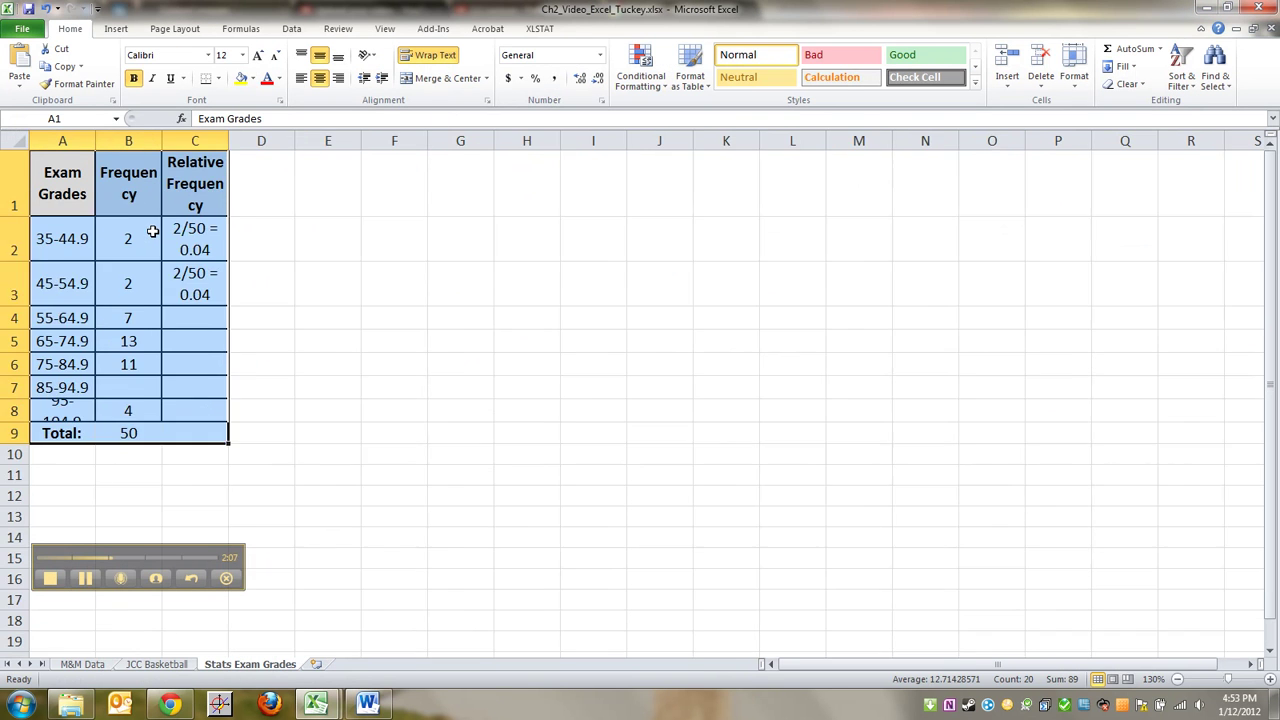
Step: Autofit columns A–C, widen column C for 'Relative Frequency', and shrink row 1 to one line
drag(217, 142, 165, 142)
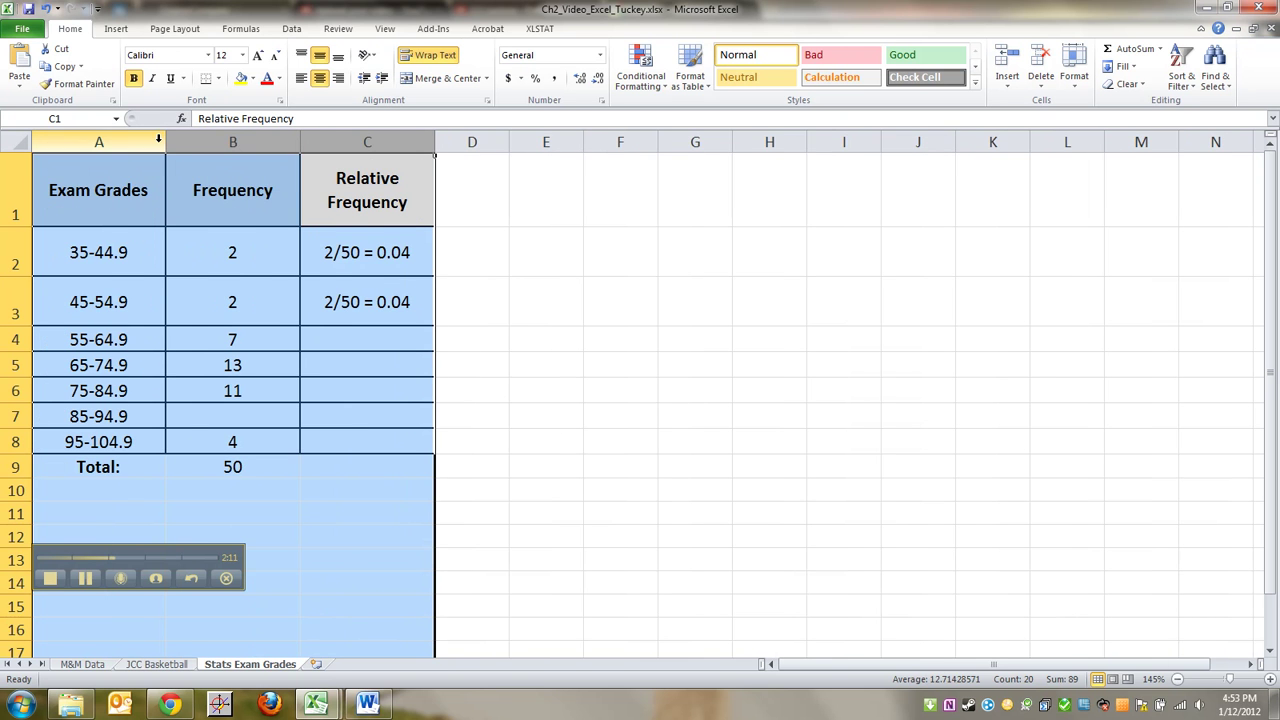
double_click(163, 142)
click(283, 142)
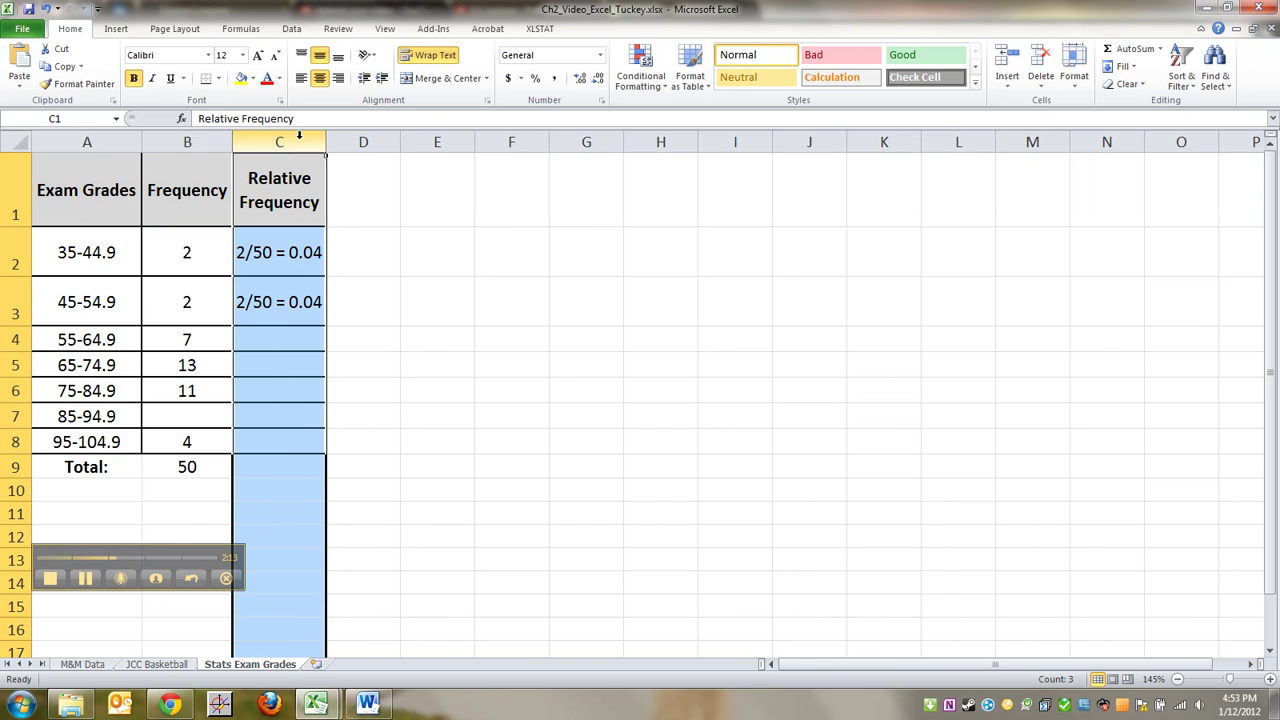
drag(323, 142, 402, 142)
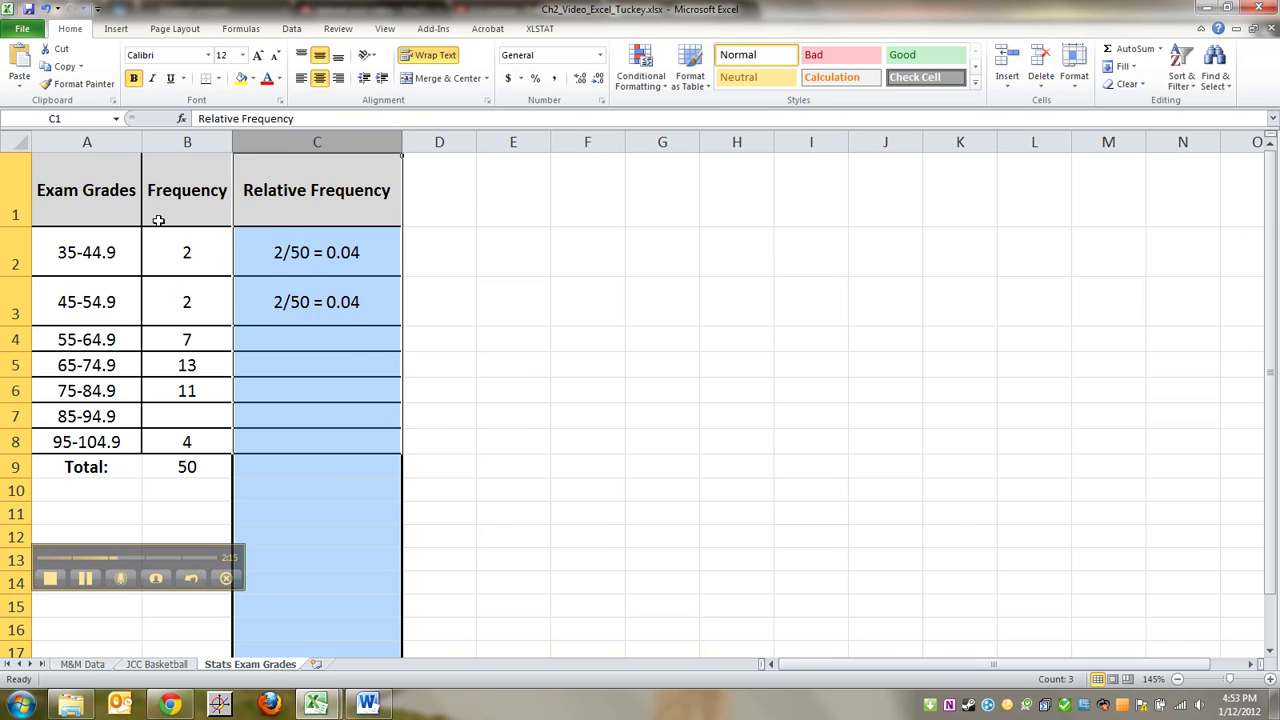
double_click(16, 228)
click(121, 256)
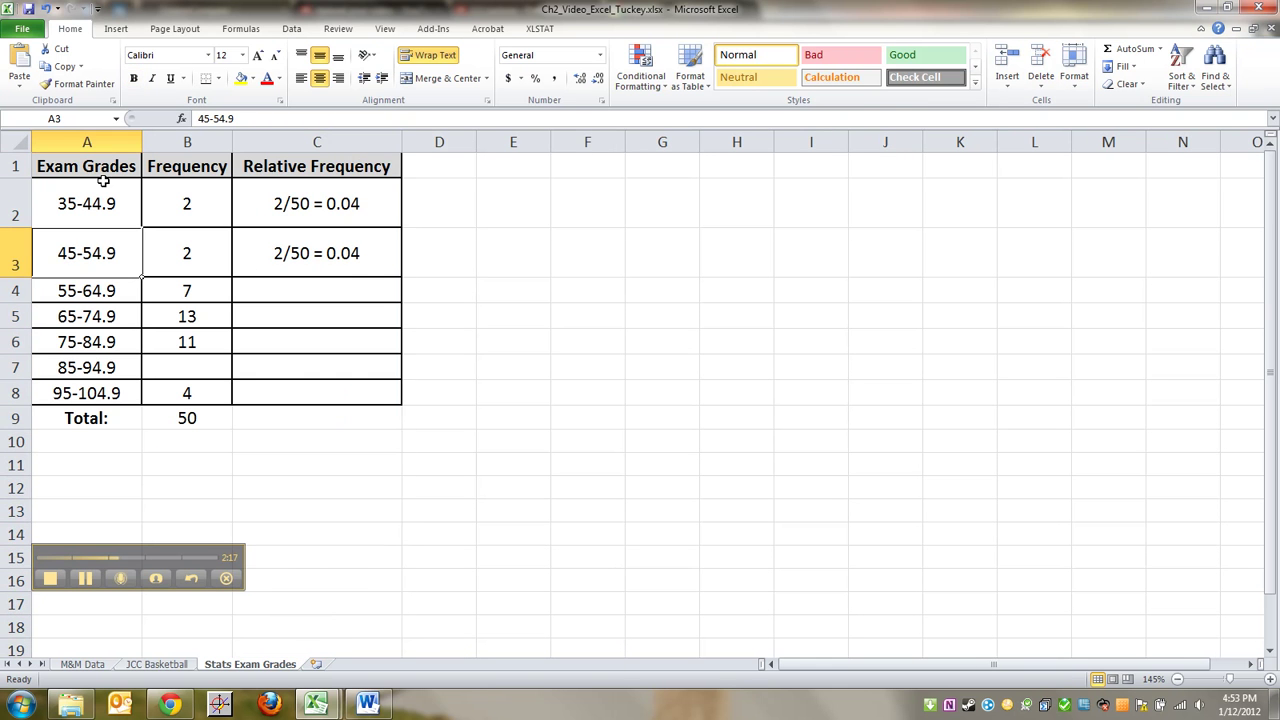
Step: Check the frequency in B3, the first empty relative frequency cell, and the total 50 in B9
click(183, 268)
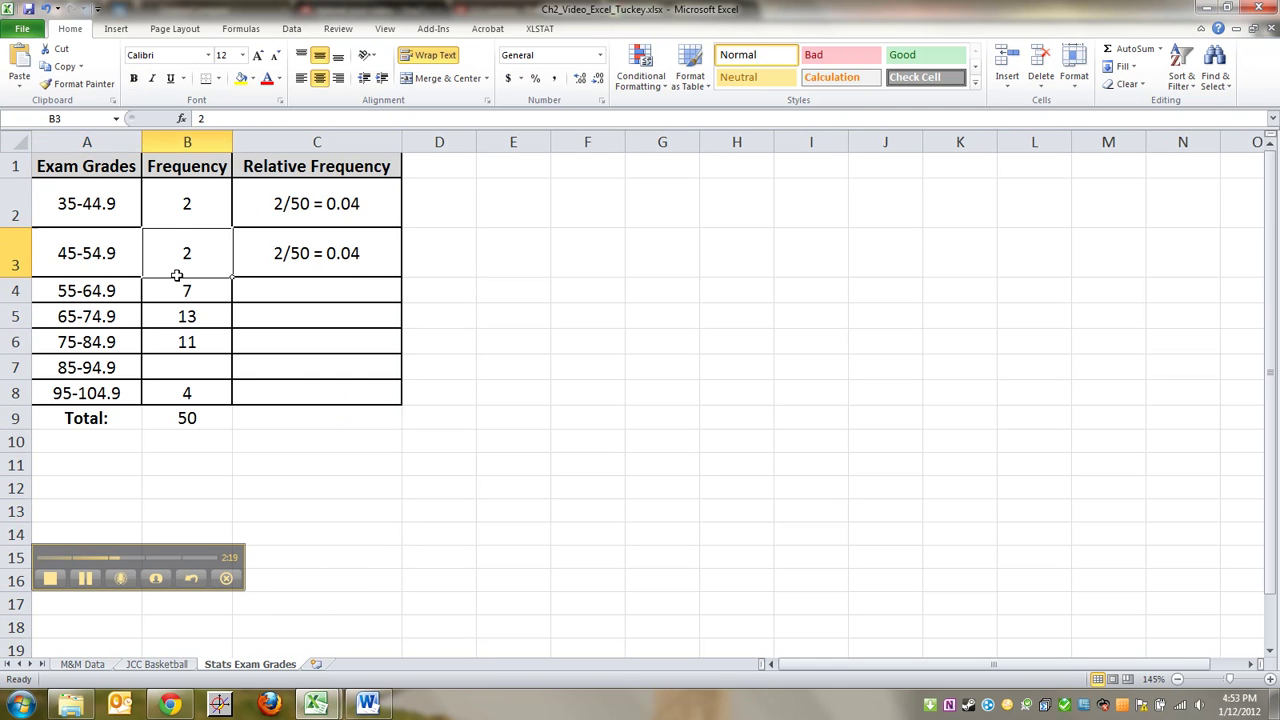
click(252, 284)
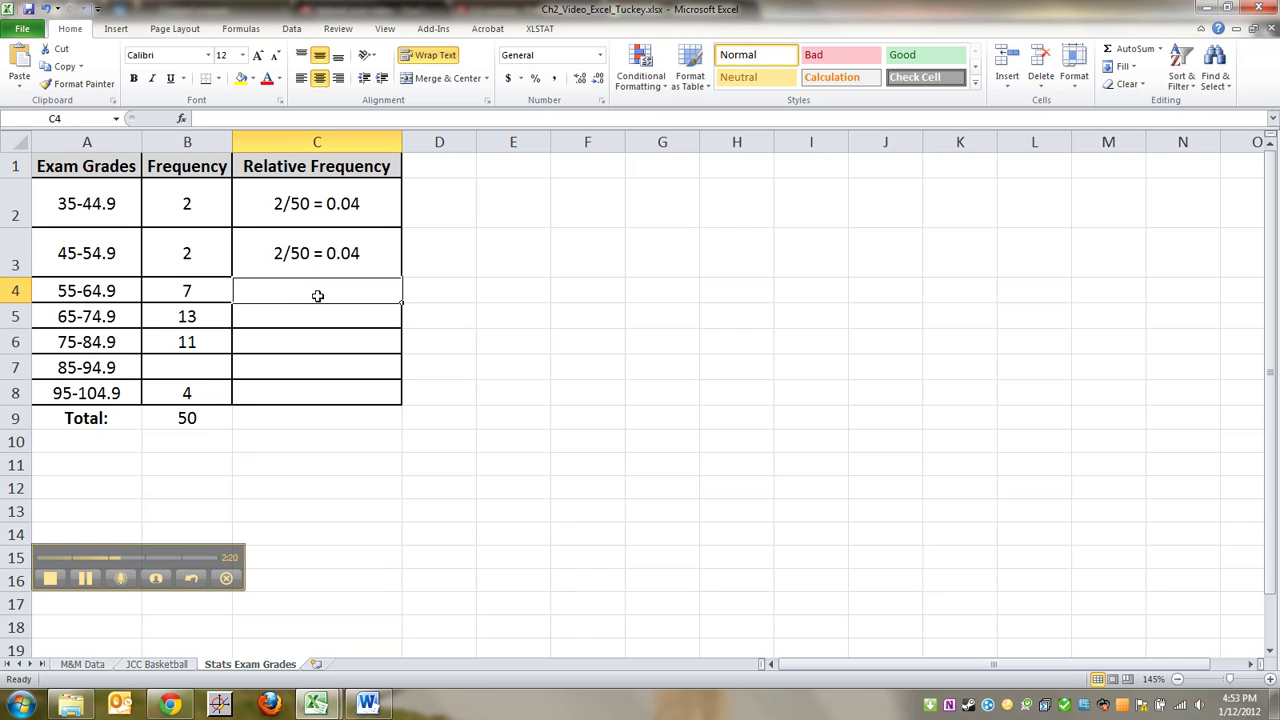
click(190, 416)
Step: Add a check sum =SUM(B2:B8) in cell B10
click(191, 366)
click(197, 445)
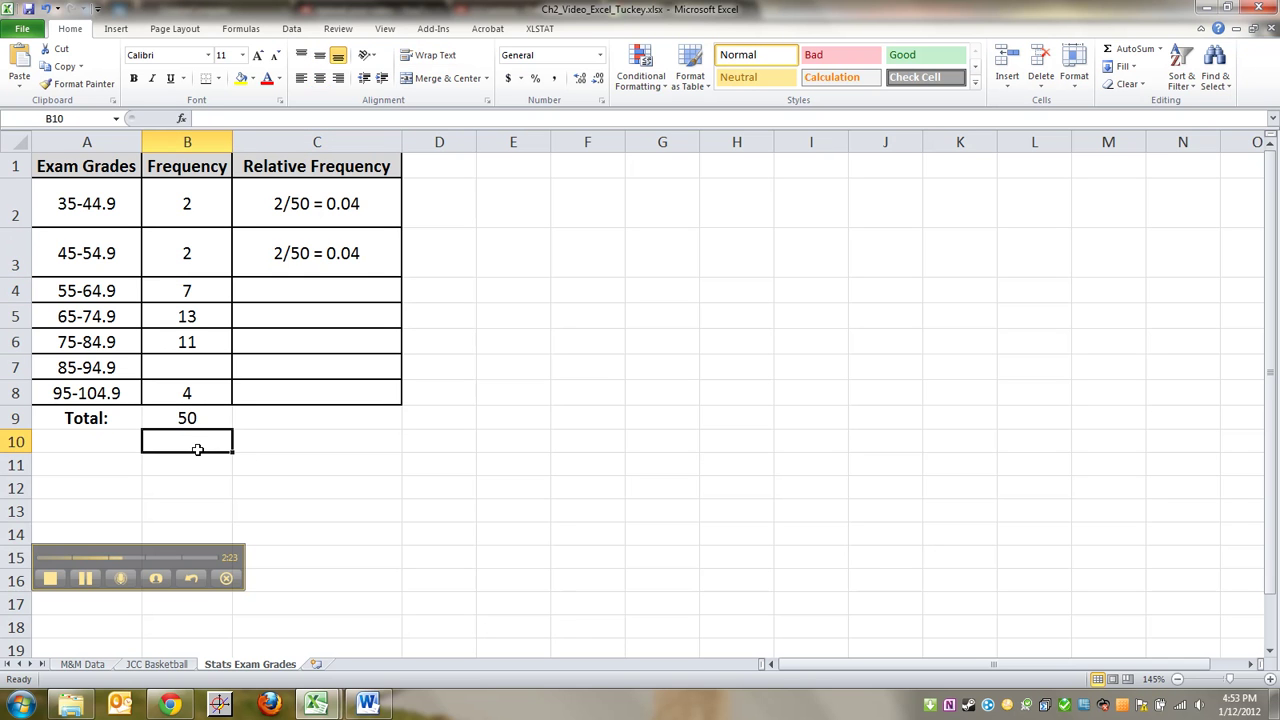
text(=sum()
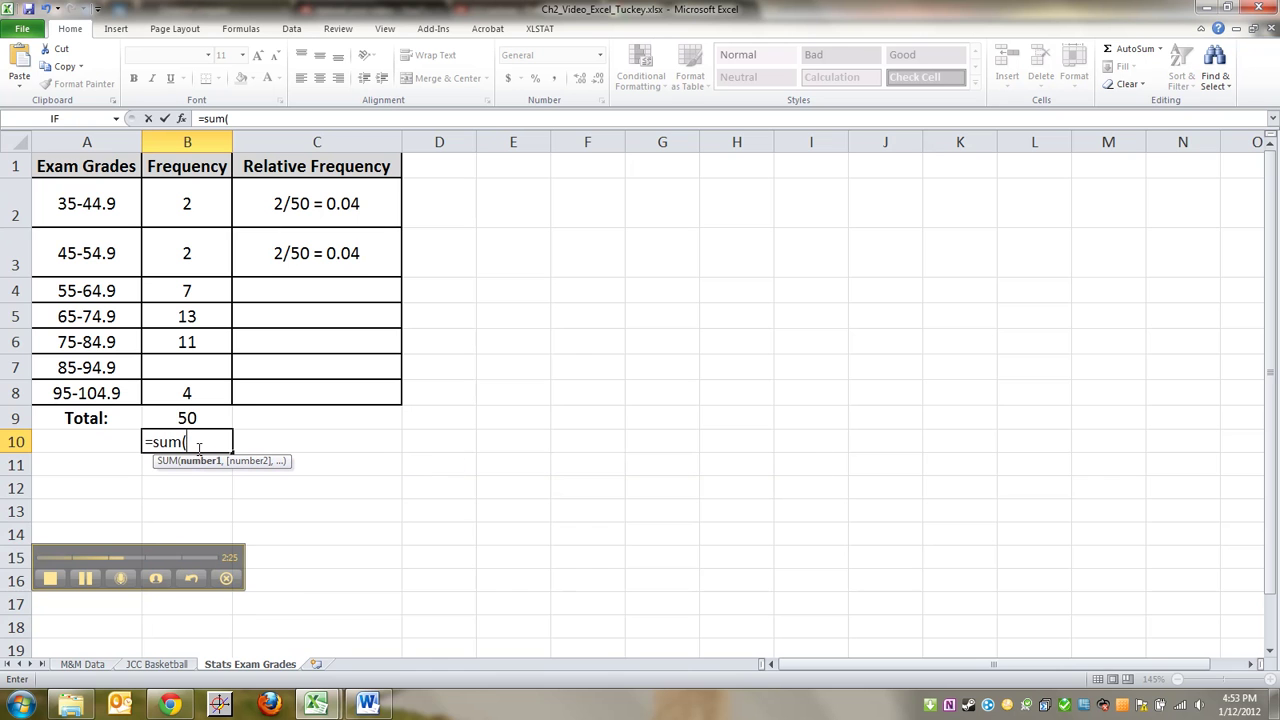
drag(194, 212, 201, 393)
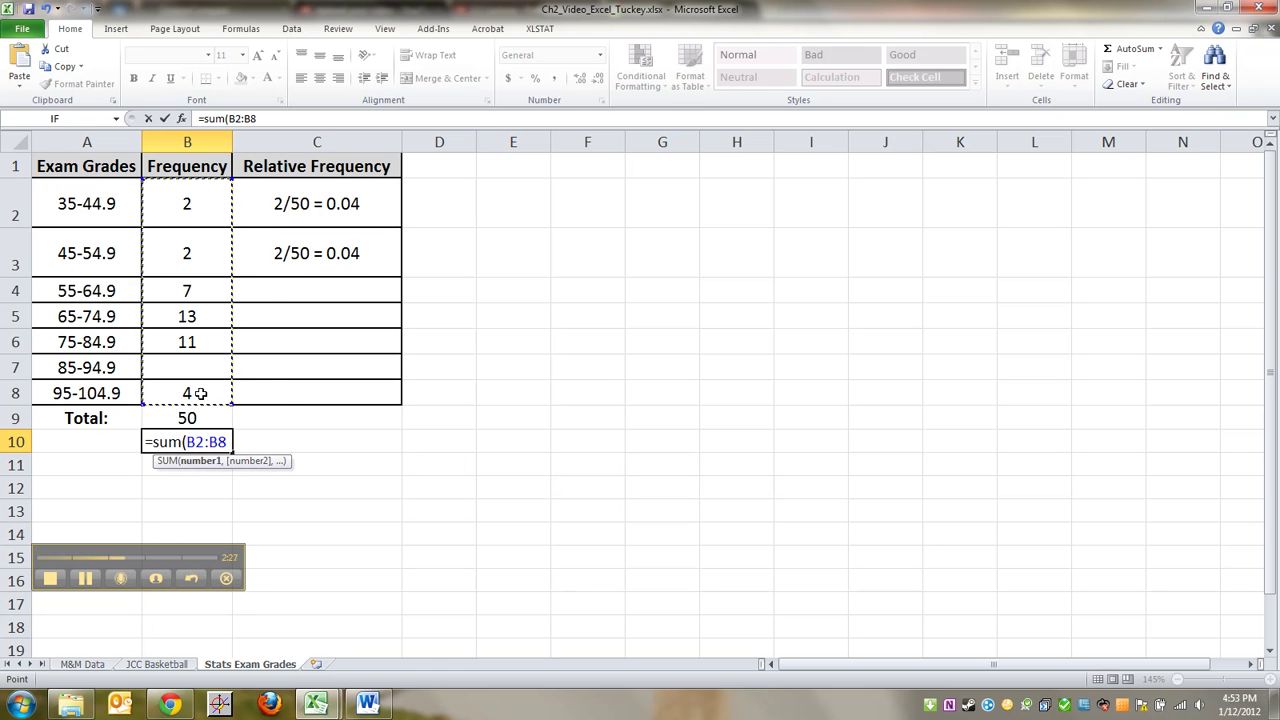
key(Return)
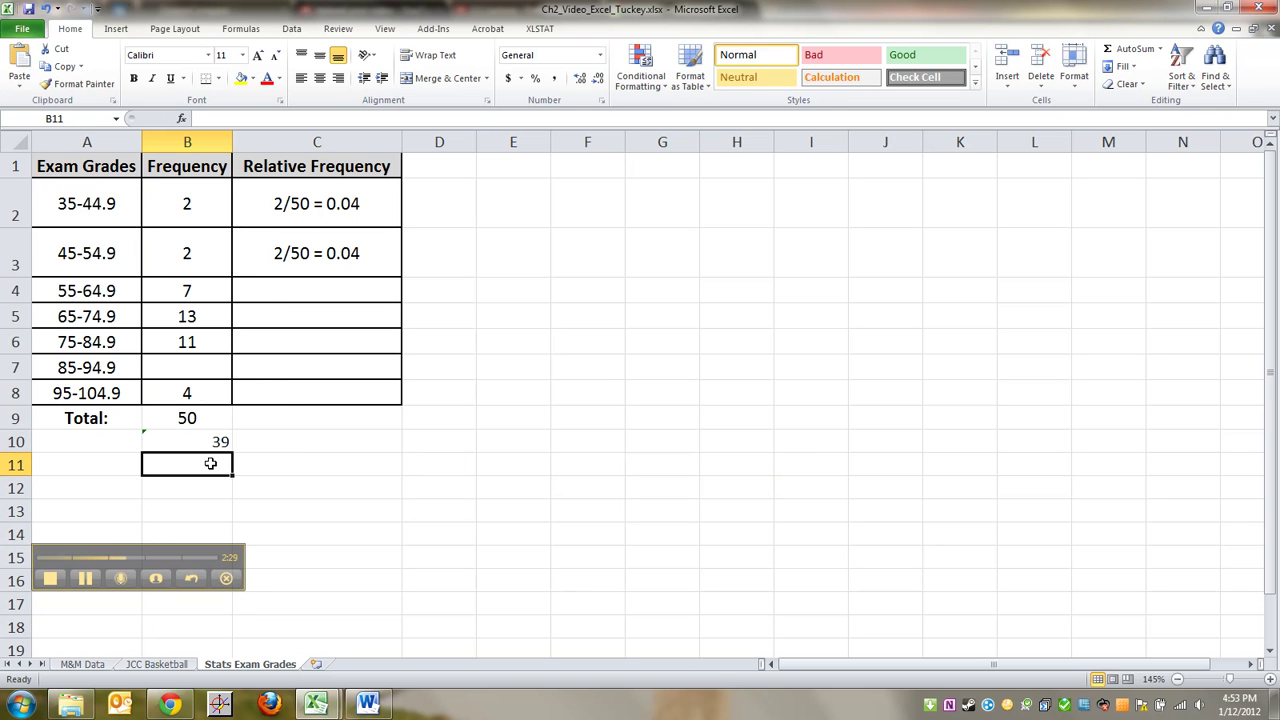
key(Up)
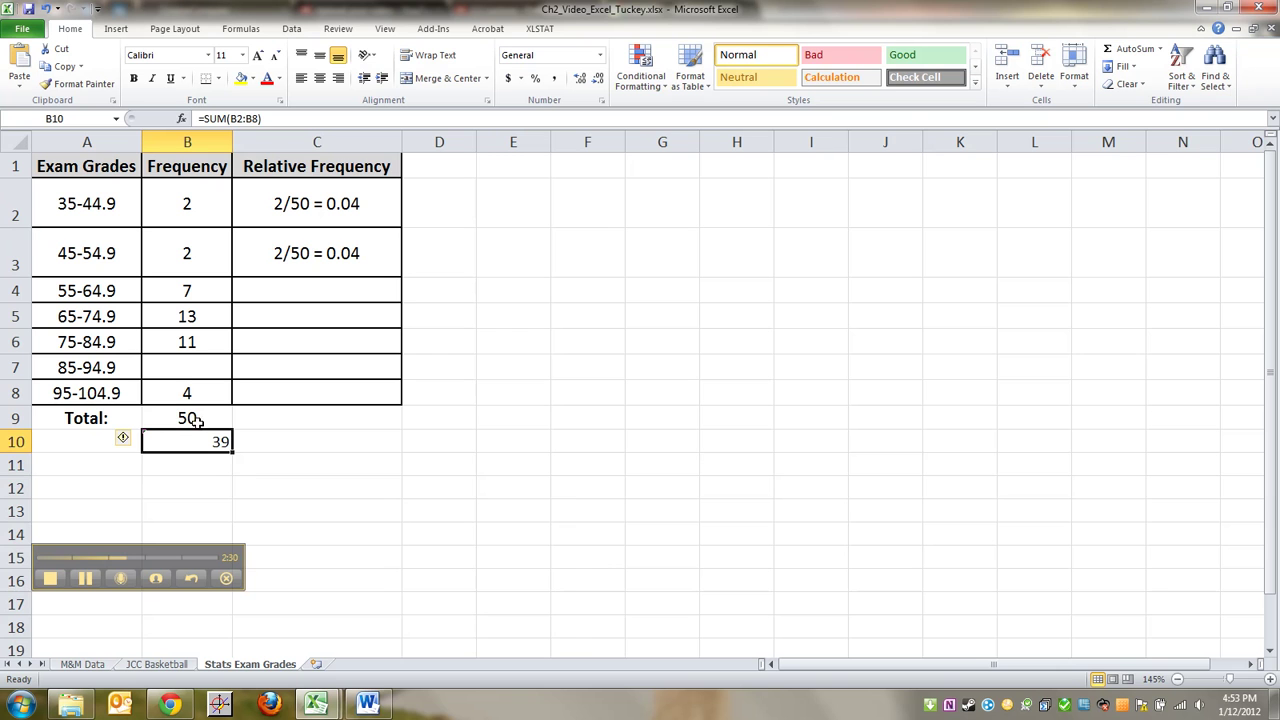
Step: Enter =B9-39 in B7 to compute the missing 85-94.9 frequency
click(190, 368)
text(=)
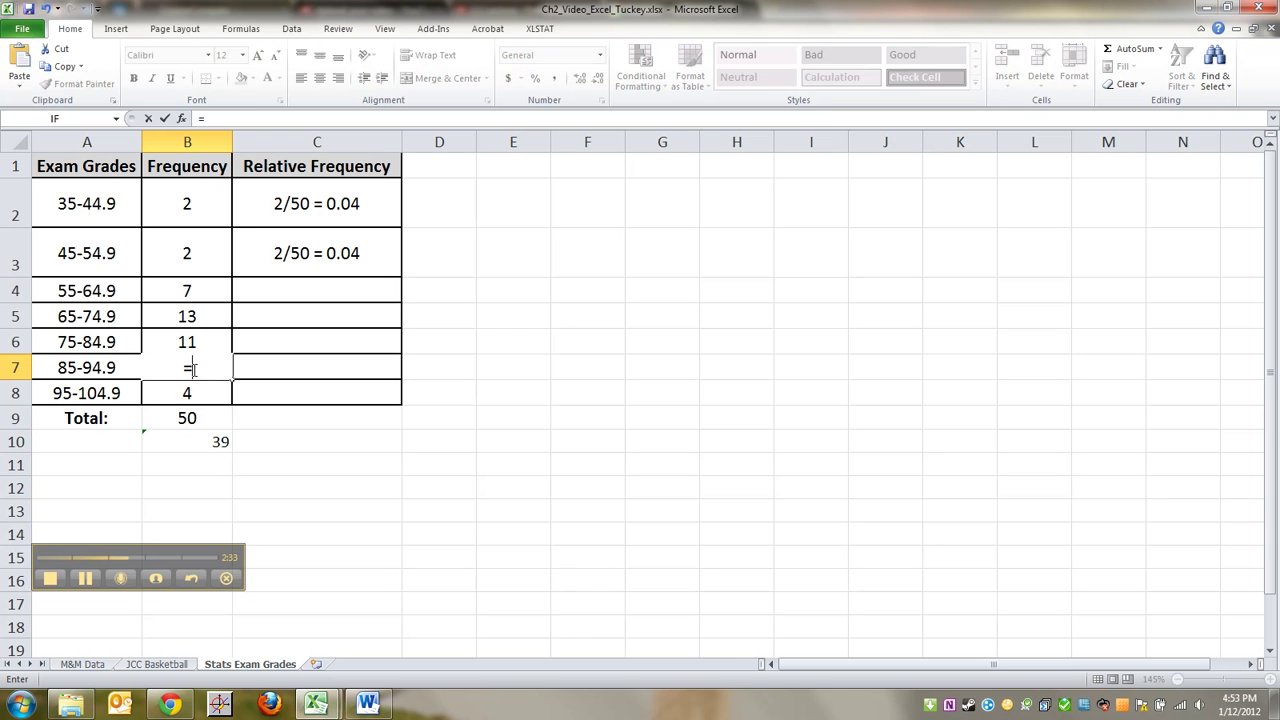
click(192, 417)
text(-3)
key(Return)
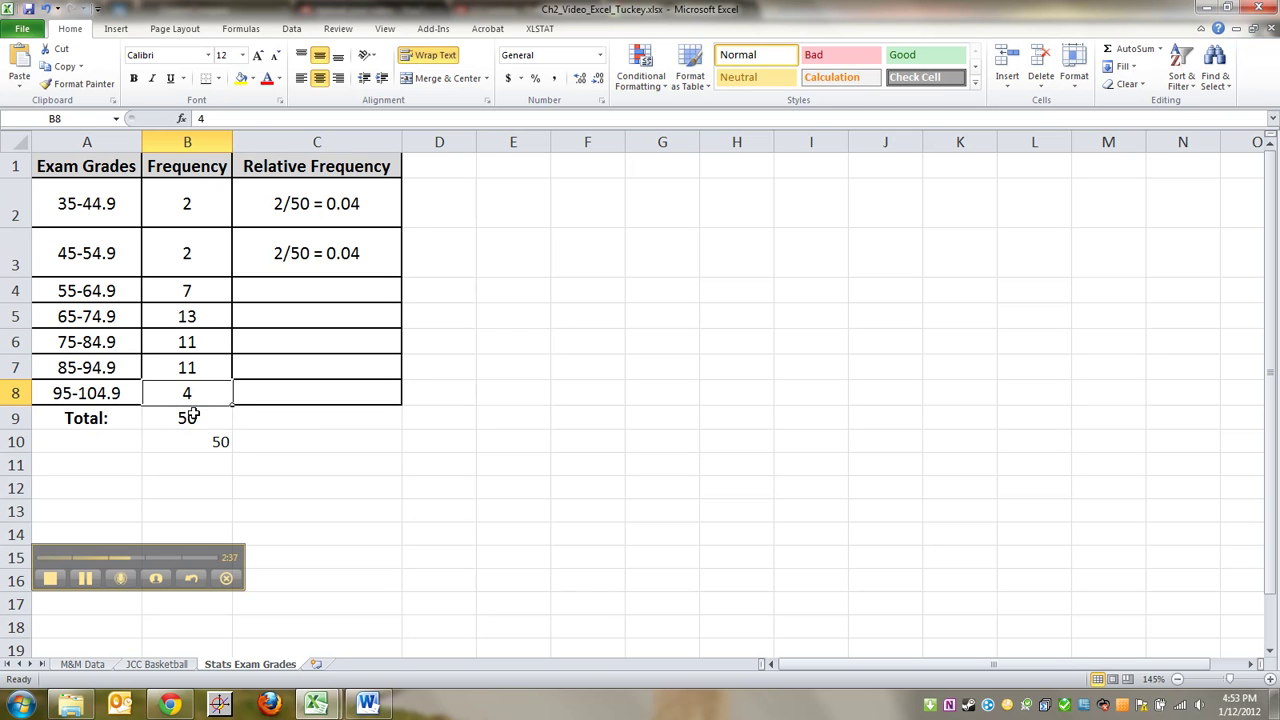
click(223, 466)
click(221, 442)
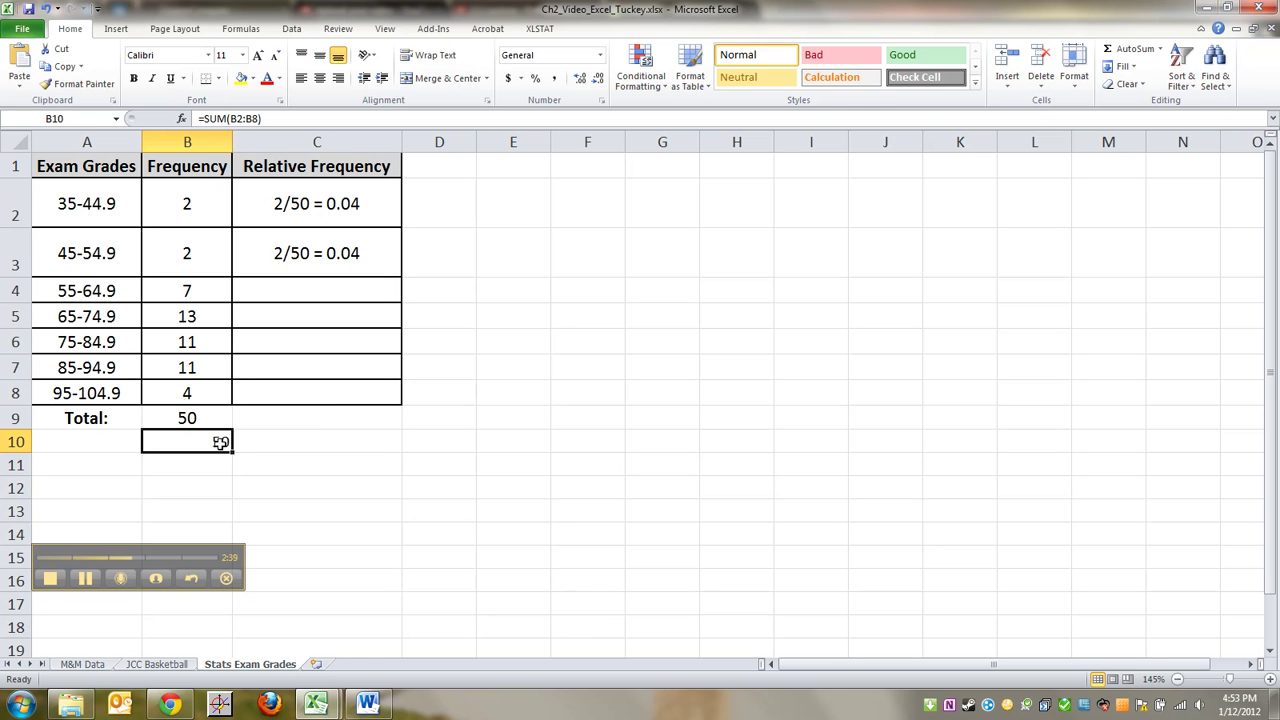
Step: Confirm the check sum formula, then apply AutoSum to the total in B9
click(241, 121)
key(Return)
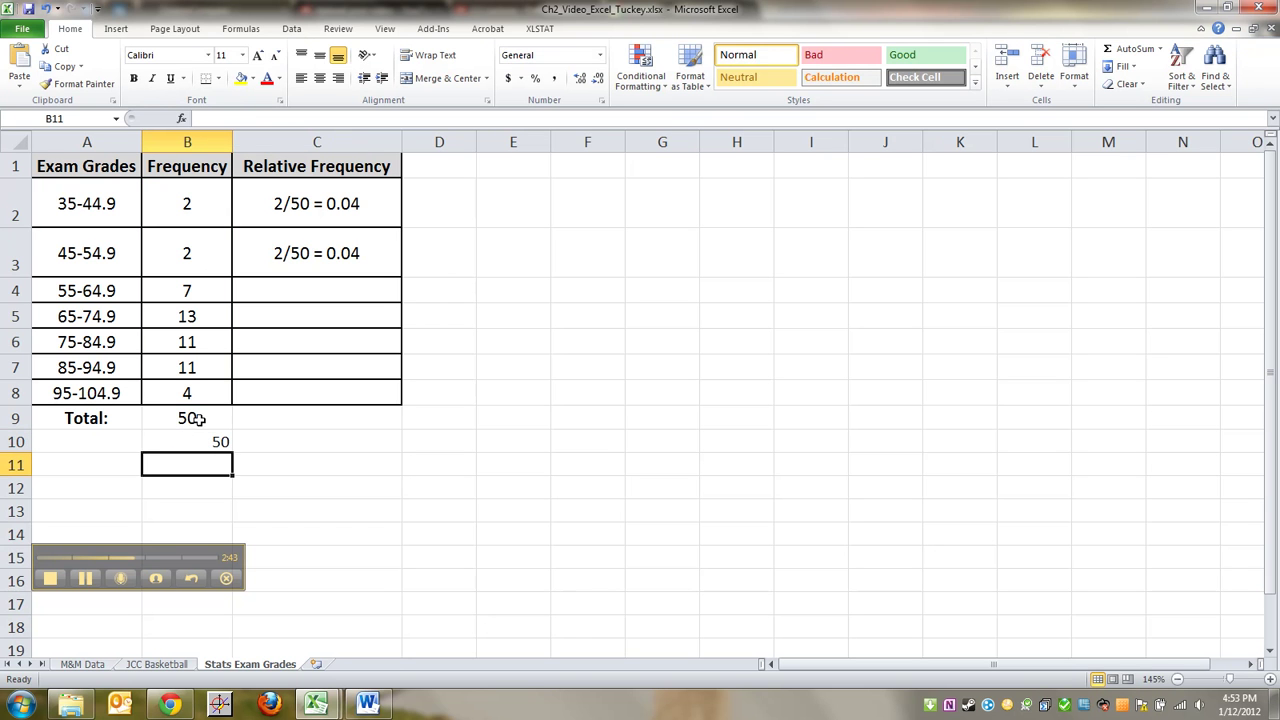
click(205, 444)
click(192, 417)
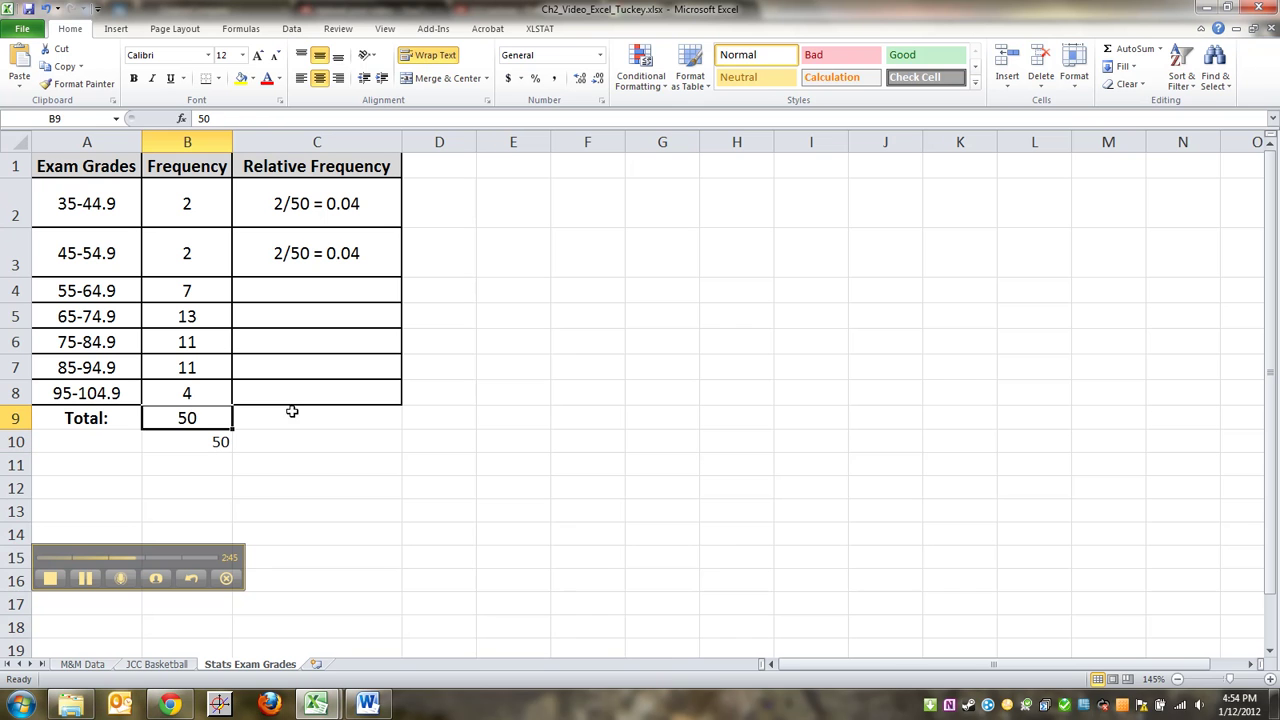
click(1113, 49)
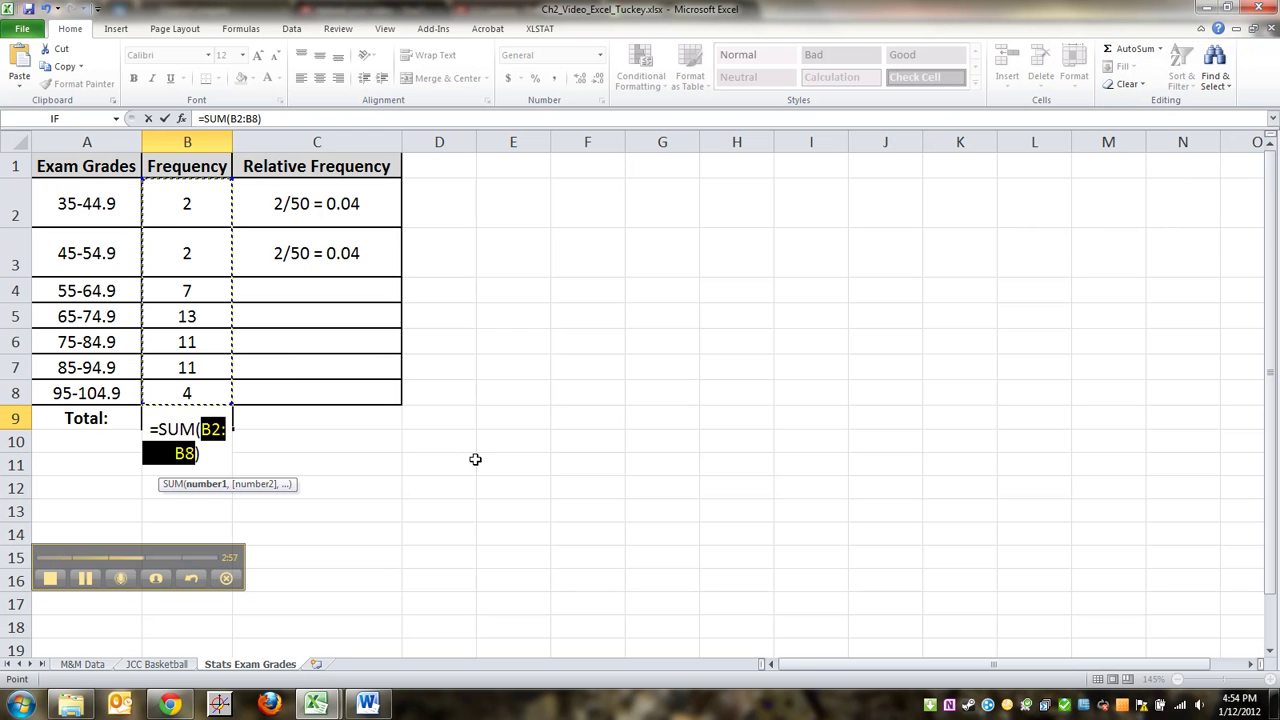
Step: Commit =SUM(B2:B8) as the B9 total, dismiss the circular reference warning, and delete the B10 check sum
key(Return)
click(609, 410)
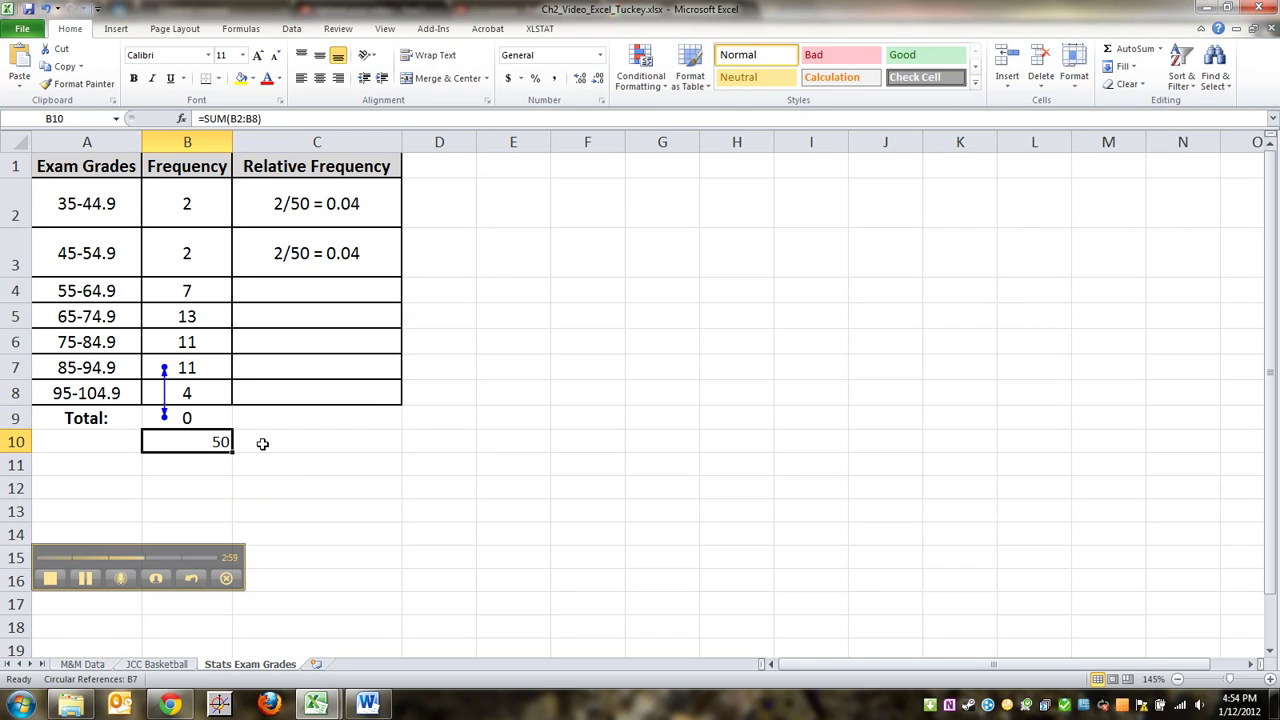
click(188, 458)
click(190, 449)
key(Delete)
key(Up)
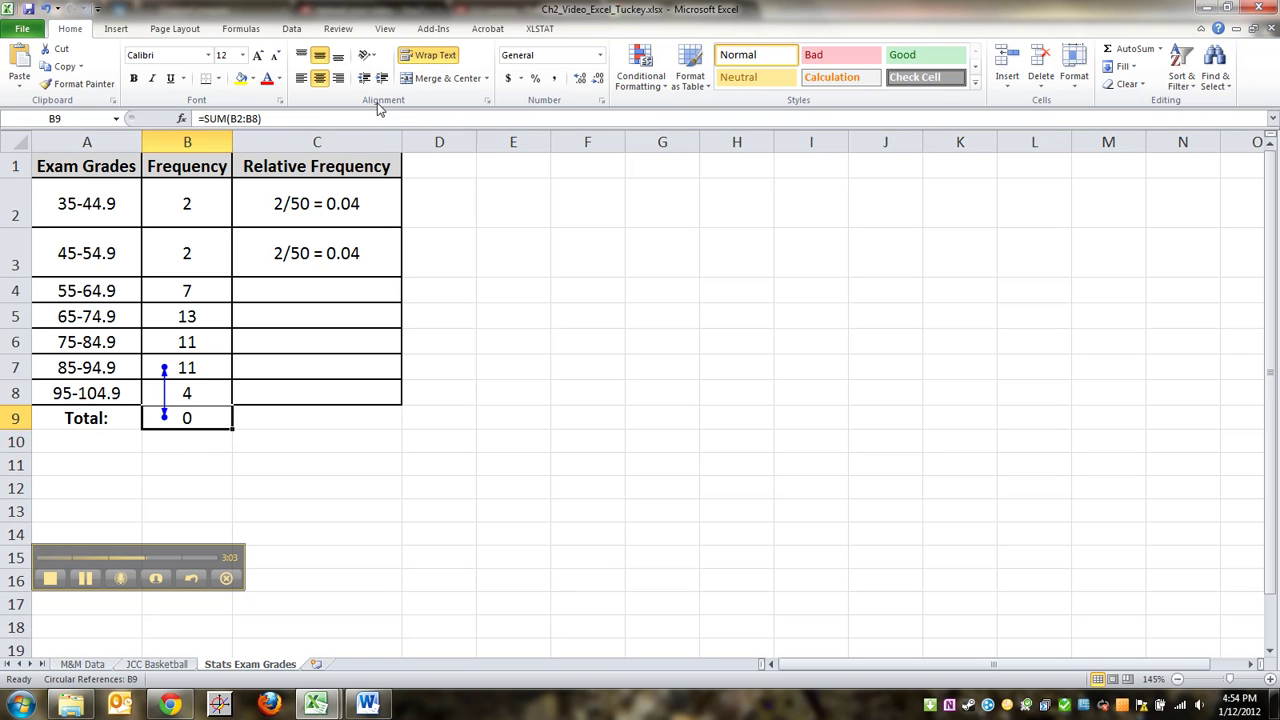
click(233, 119)
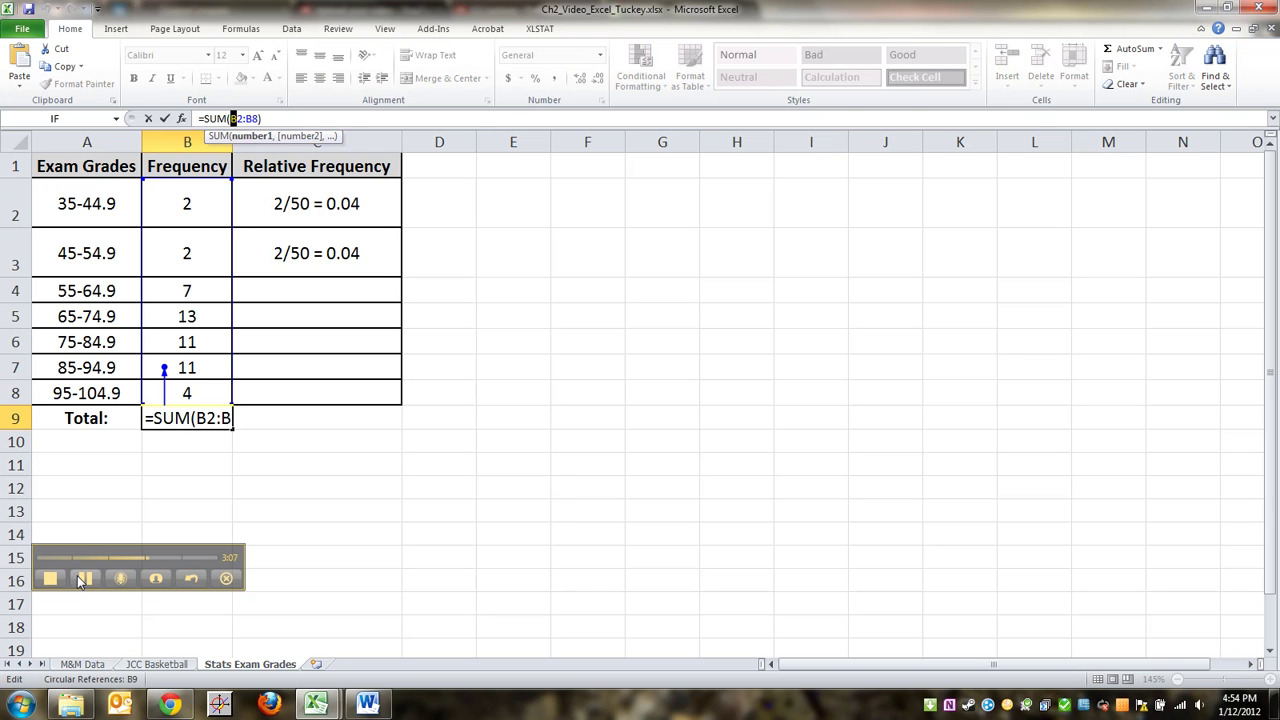
key(Return)
click(190, 418)
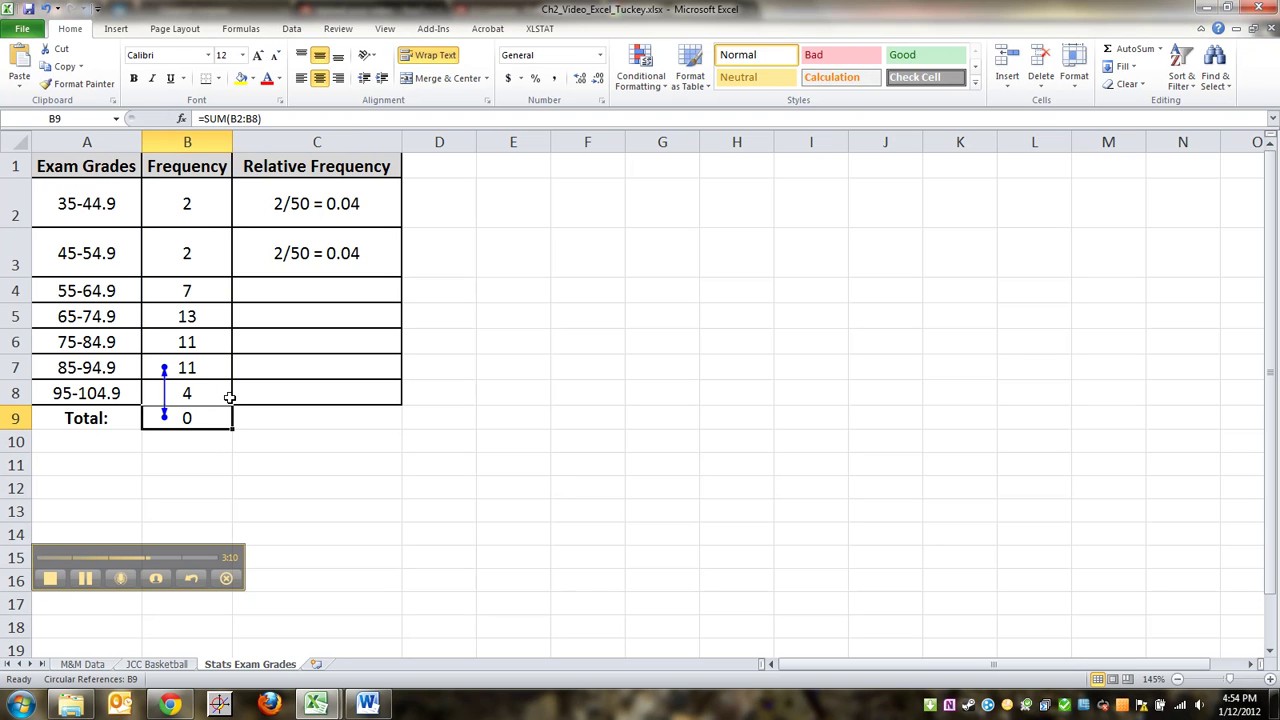
click(242, 118)
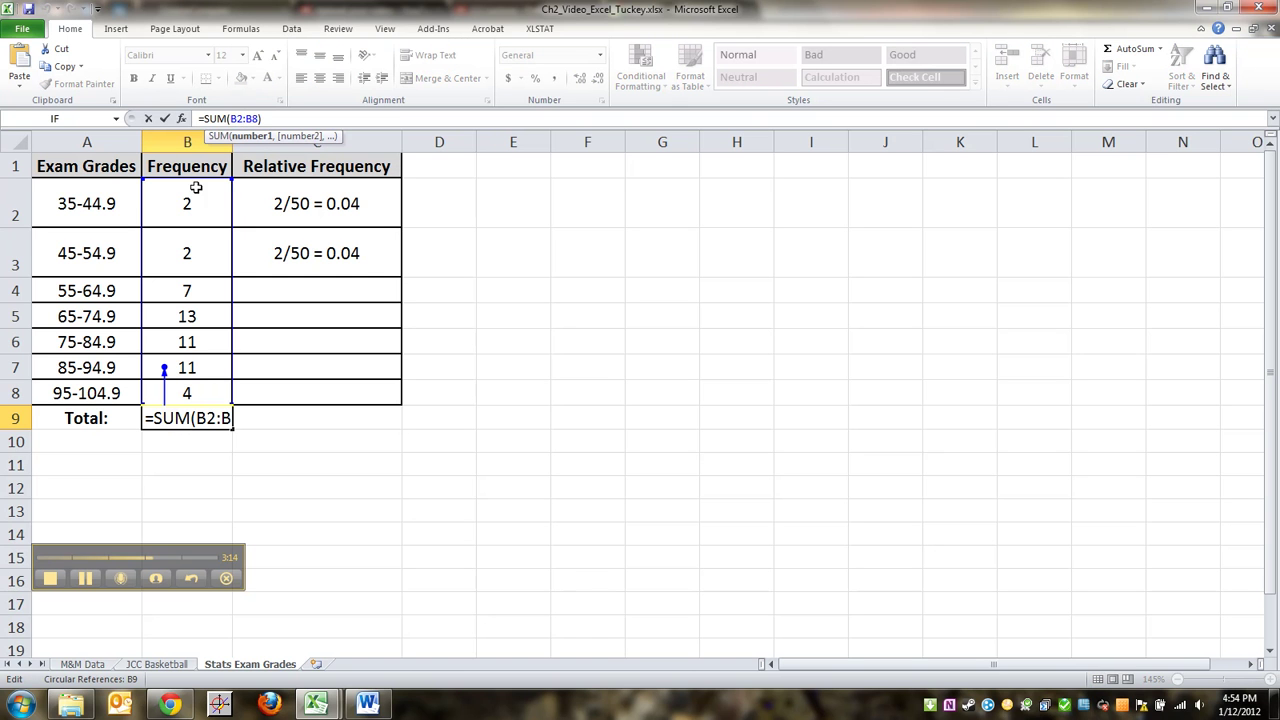
key(Return)
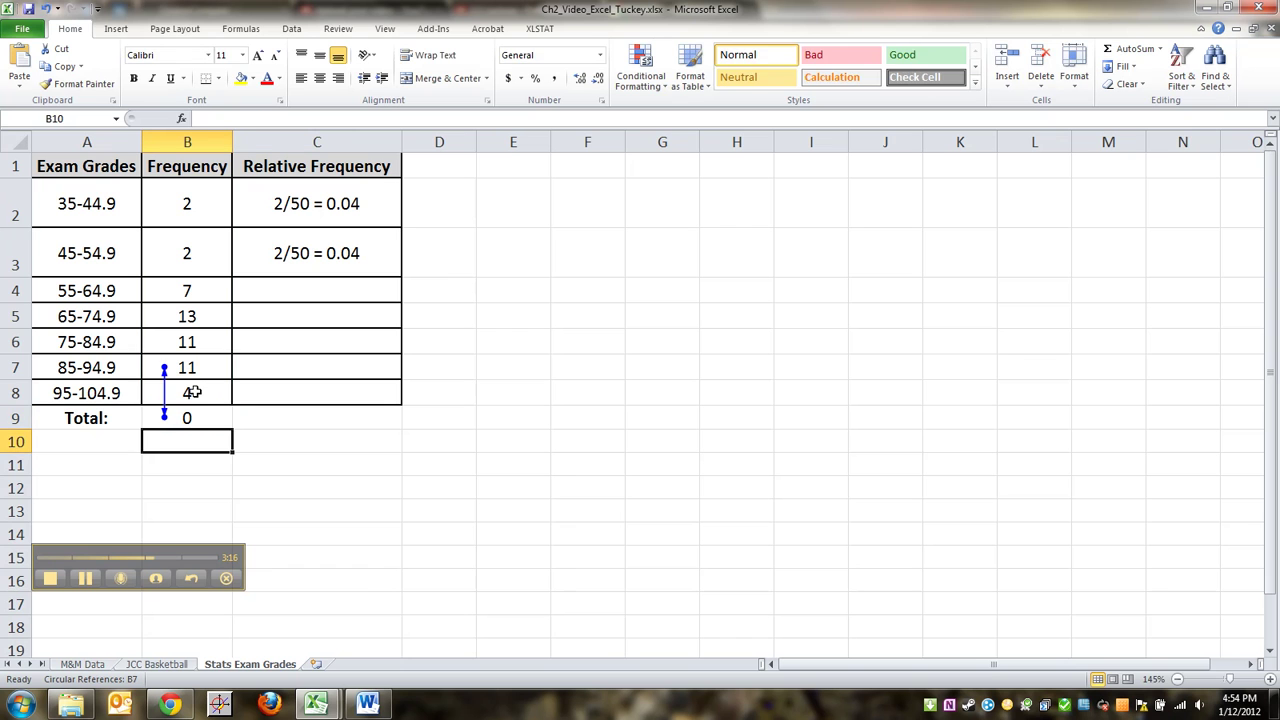
Step: Change the 85-94.9 frequency formula in B7 to =50-39
key(Up)
key(Up)
key(Up)
click(238, 119)
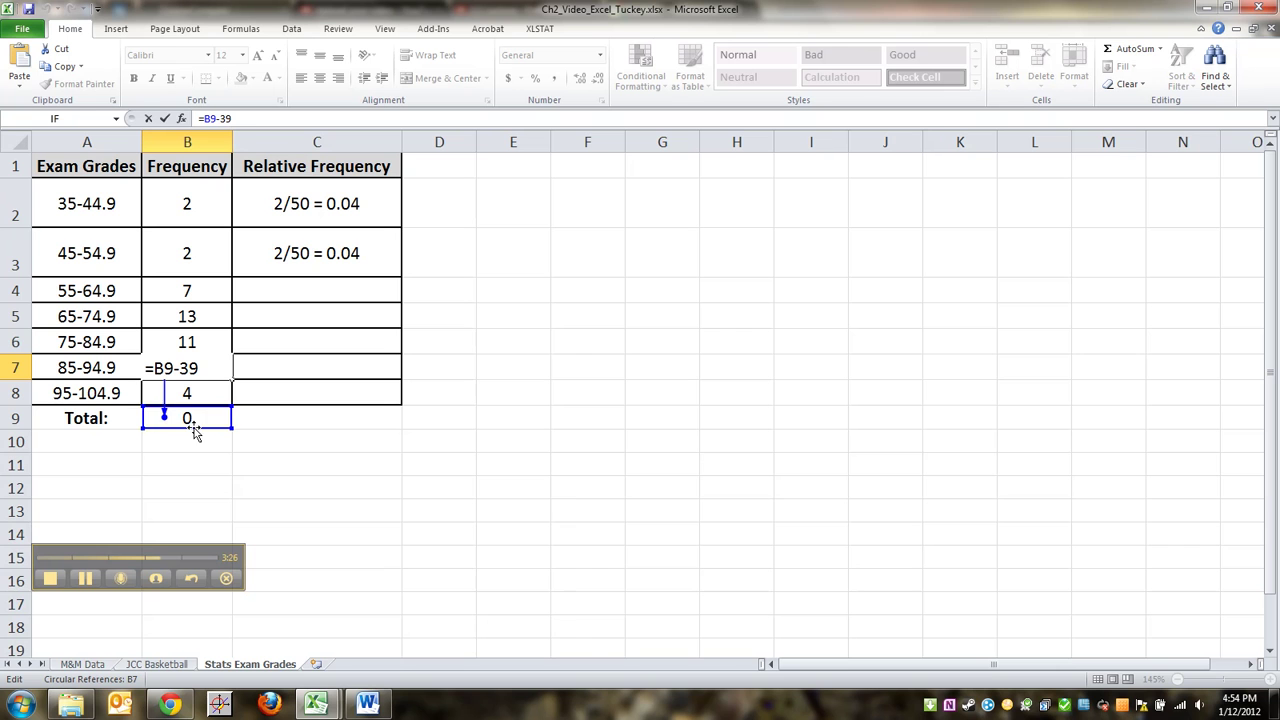
drag(213, 368, 160, 370)
text(50-39)
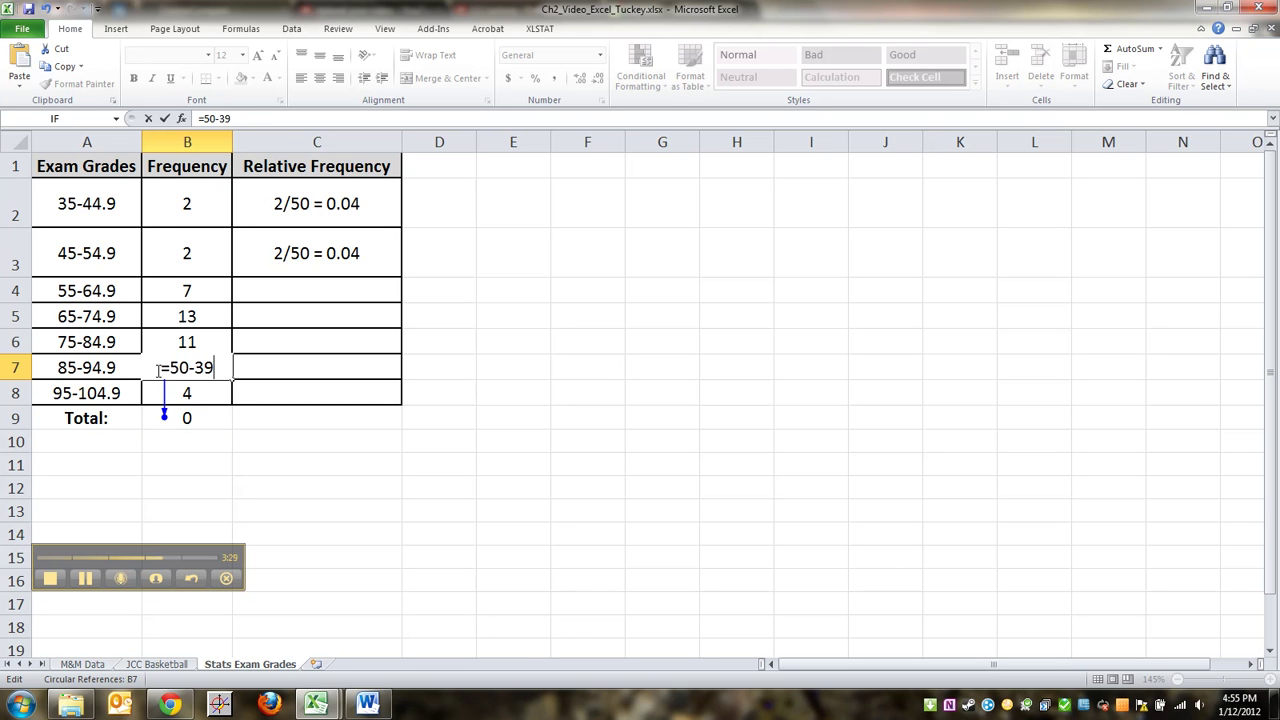
key(Return)
Step: Compare the B7 and B9 formulas to confirm frequency 11 and total 50
click(213, 421)
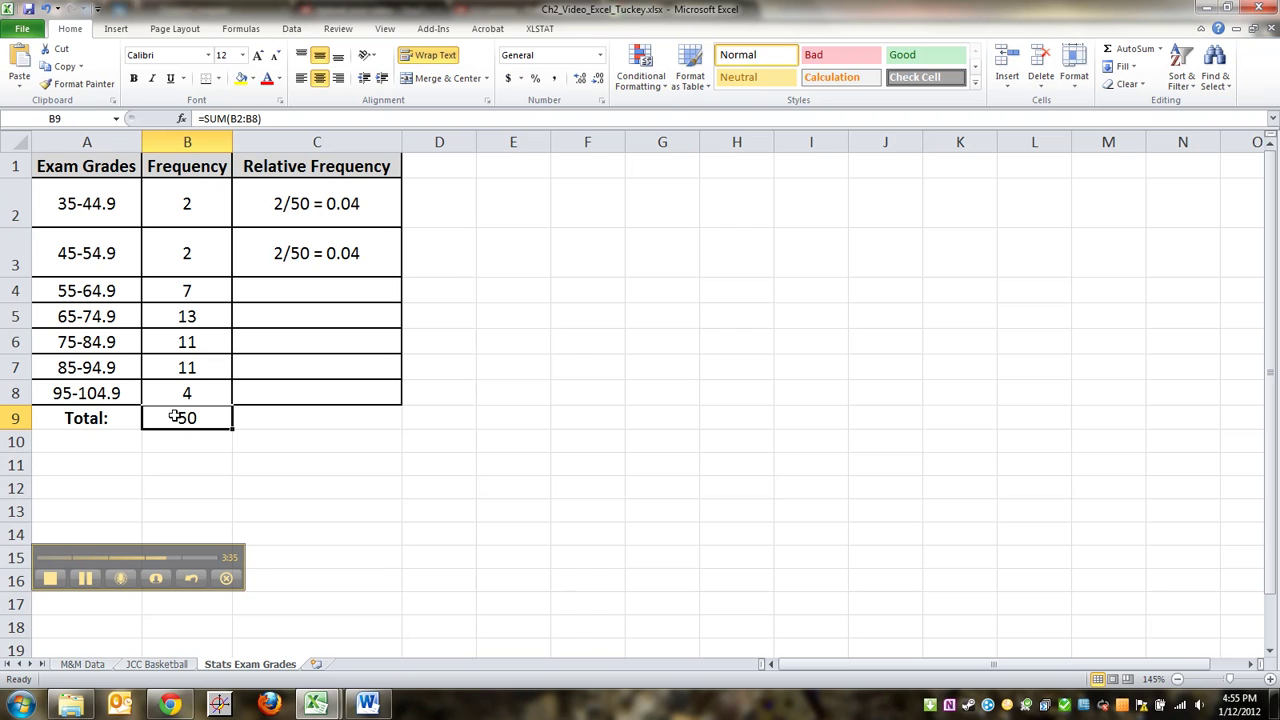
click(190, 362)
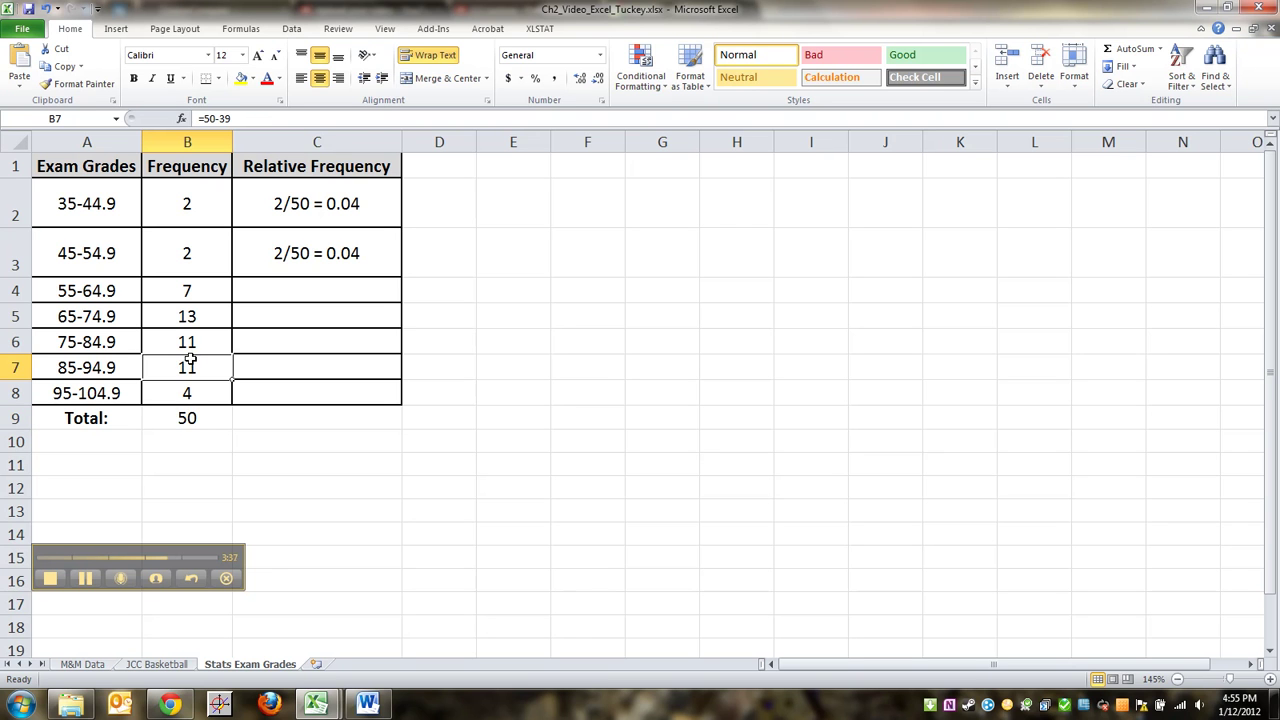
click(190, 419)
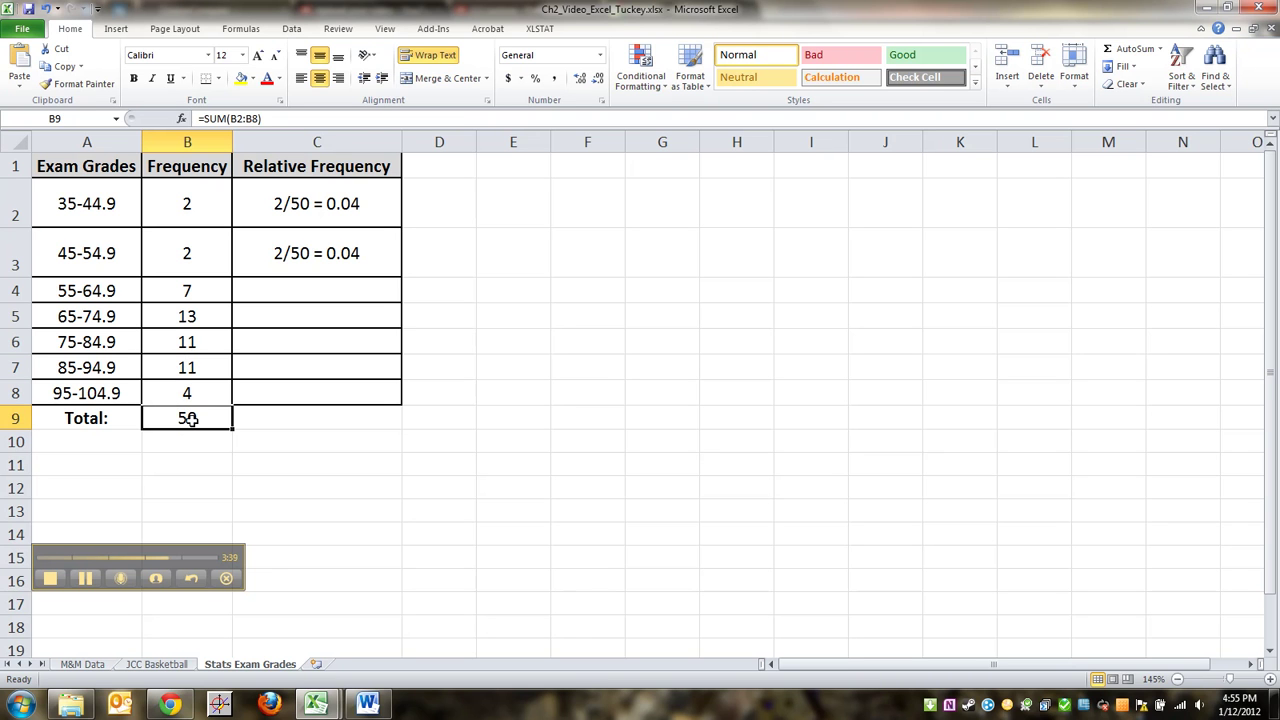
click(196, 367)
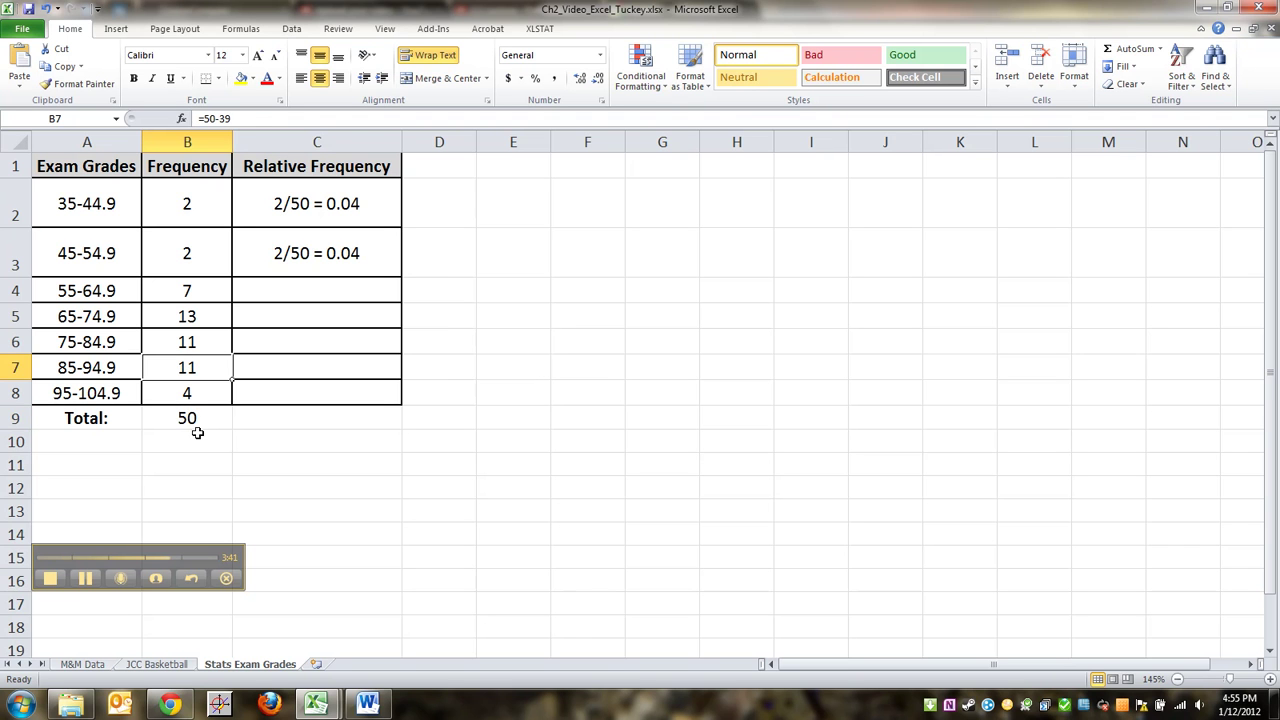
click(194, 419)
click(200, 369)
click(200, 420)
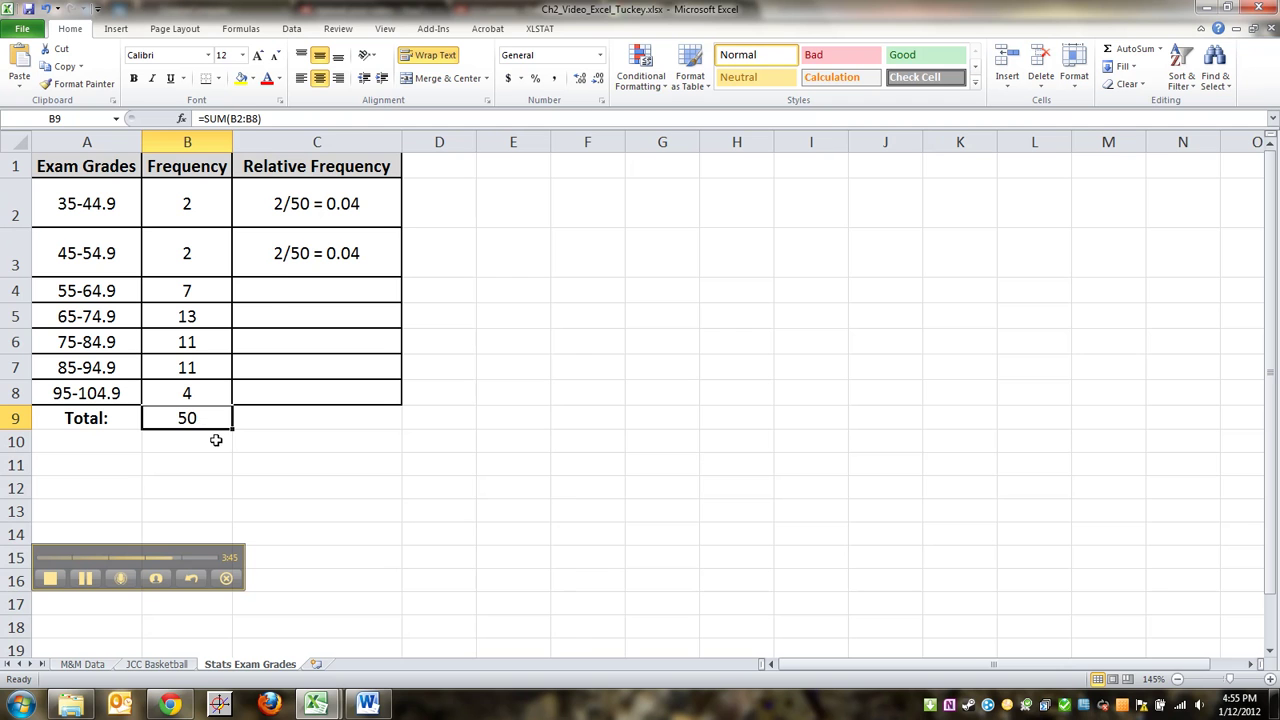
click(284, 287)
Step: Enter =B2/$B$9 in C2 for the first relative frequency
click(359, 204)
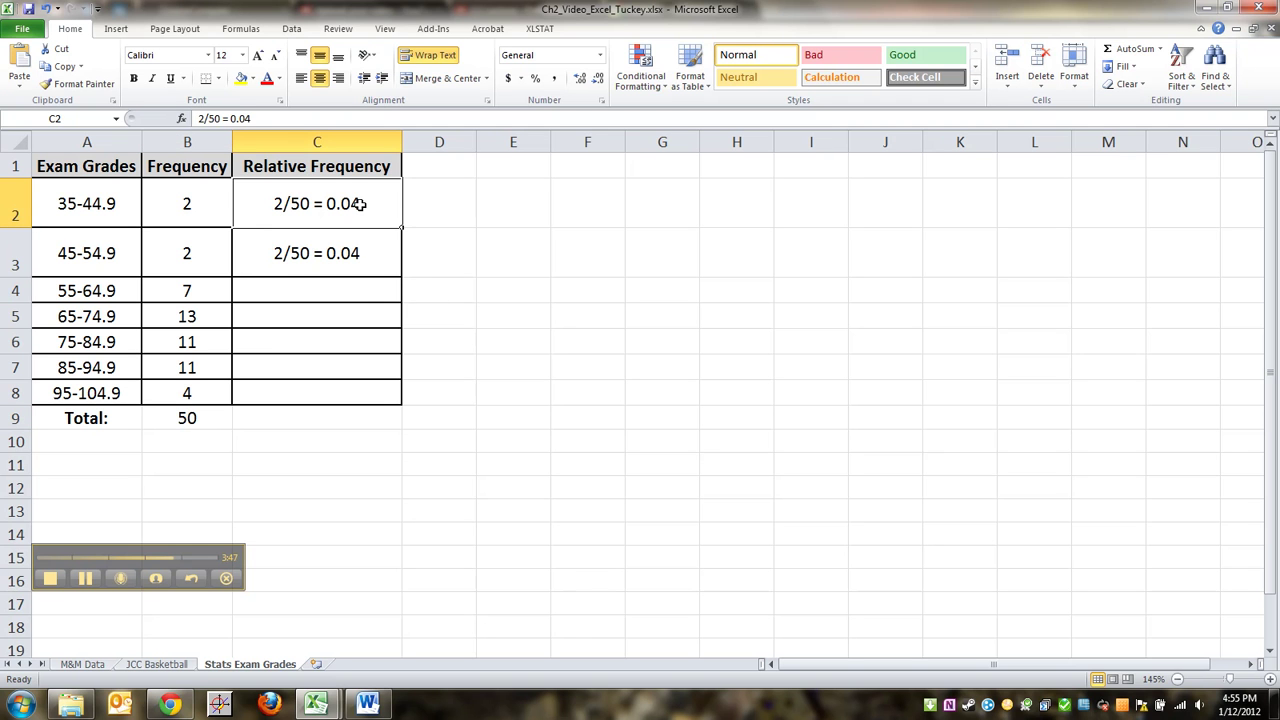
text(=)
click(188, 202)
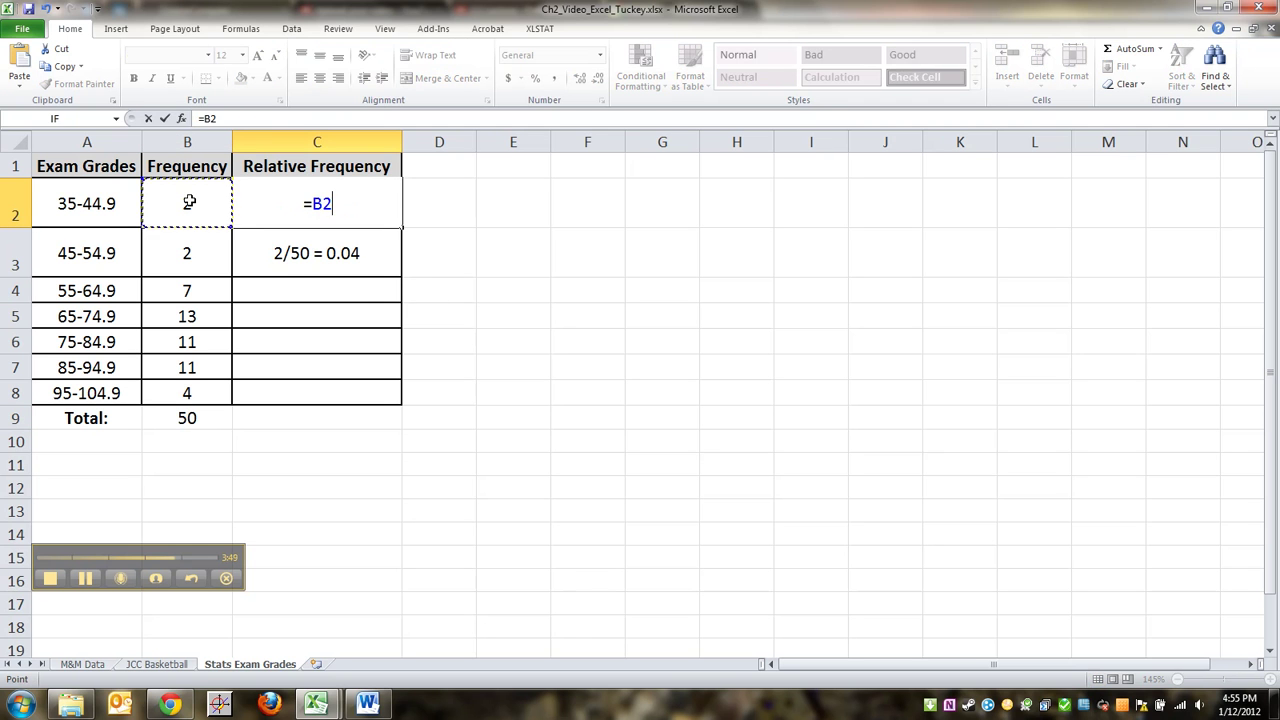
text(/)
click(172, 412)
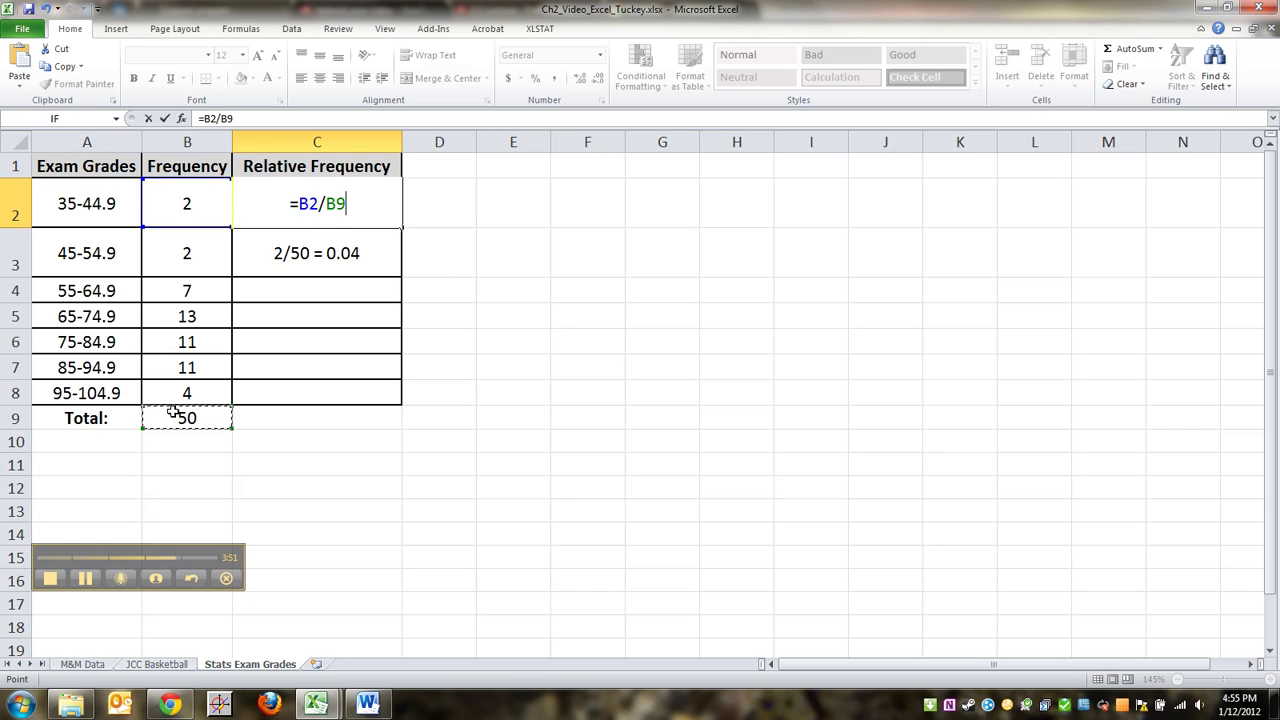
key(F4)
key(Return)
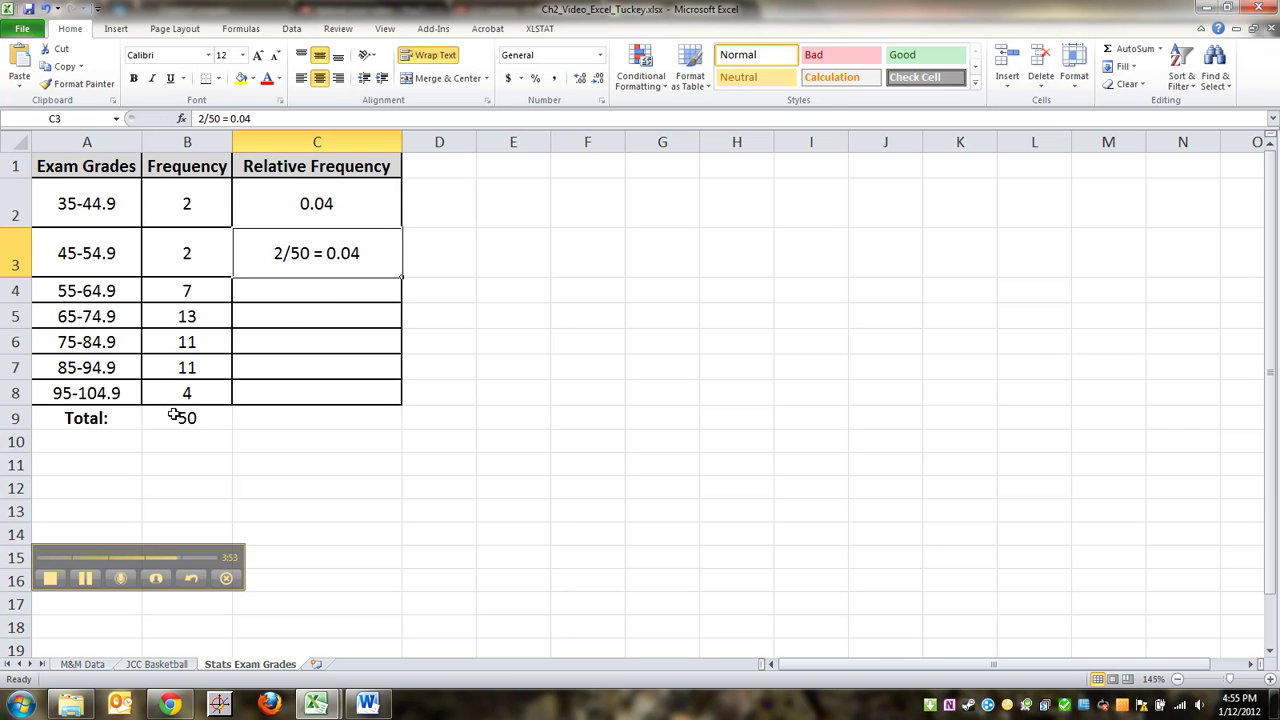
Step: Fill the formula down to C8 and copy the seven relative frequencies C2:C8
click(328, 192)
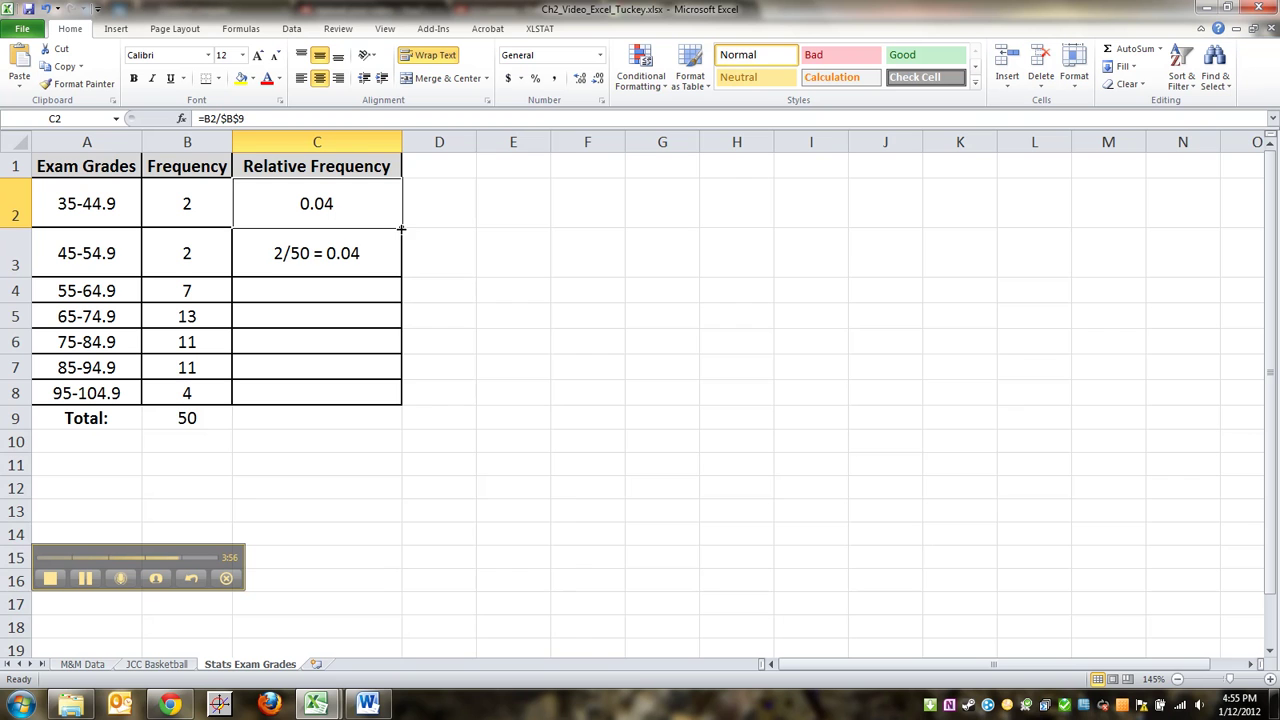
drag(401, 228, 414, 395)
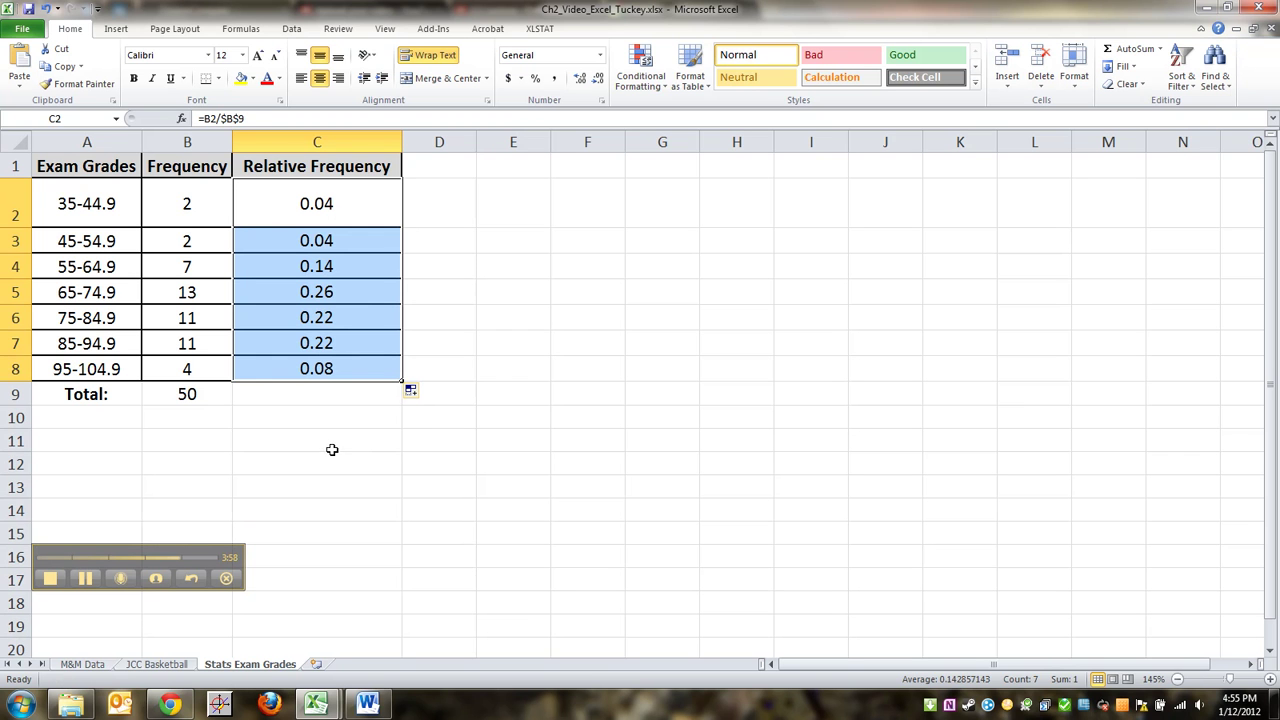
click(273, 207)
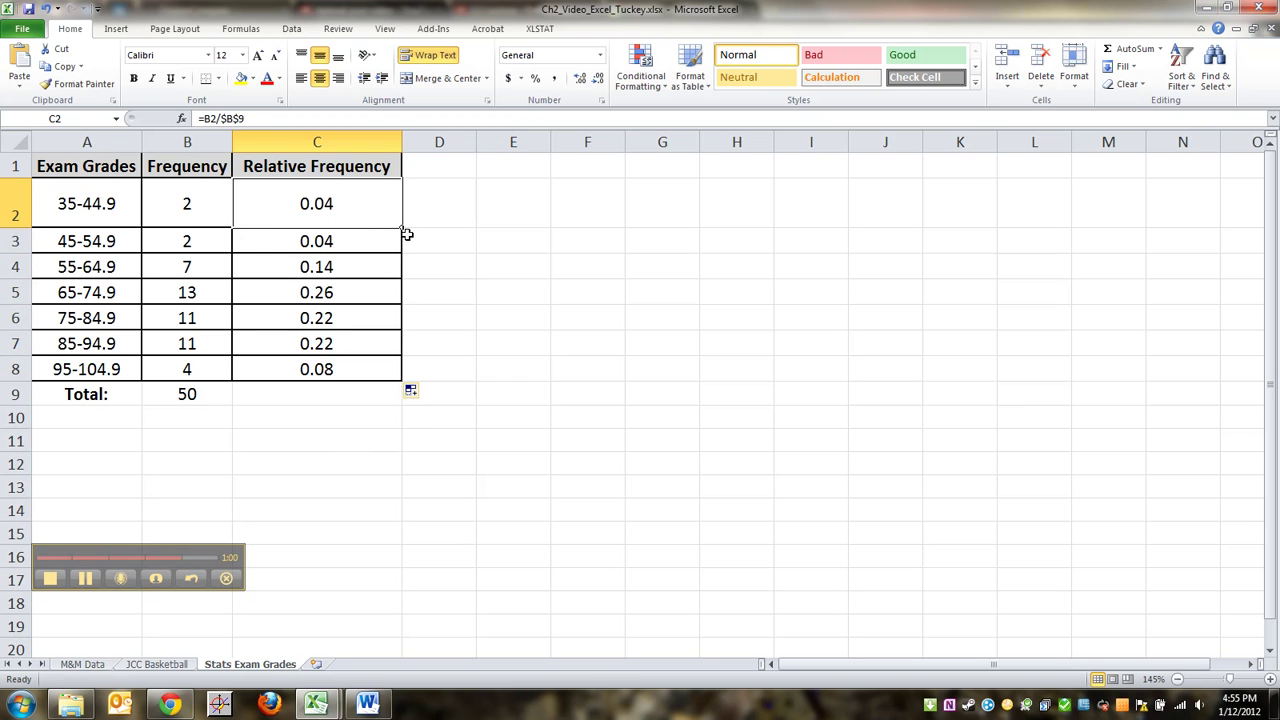
click(366, 263)
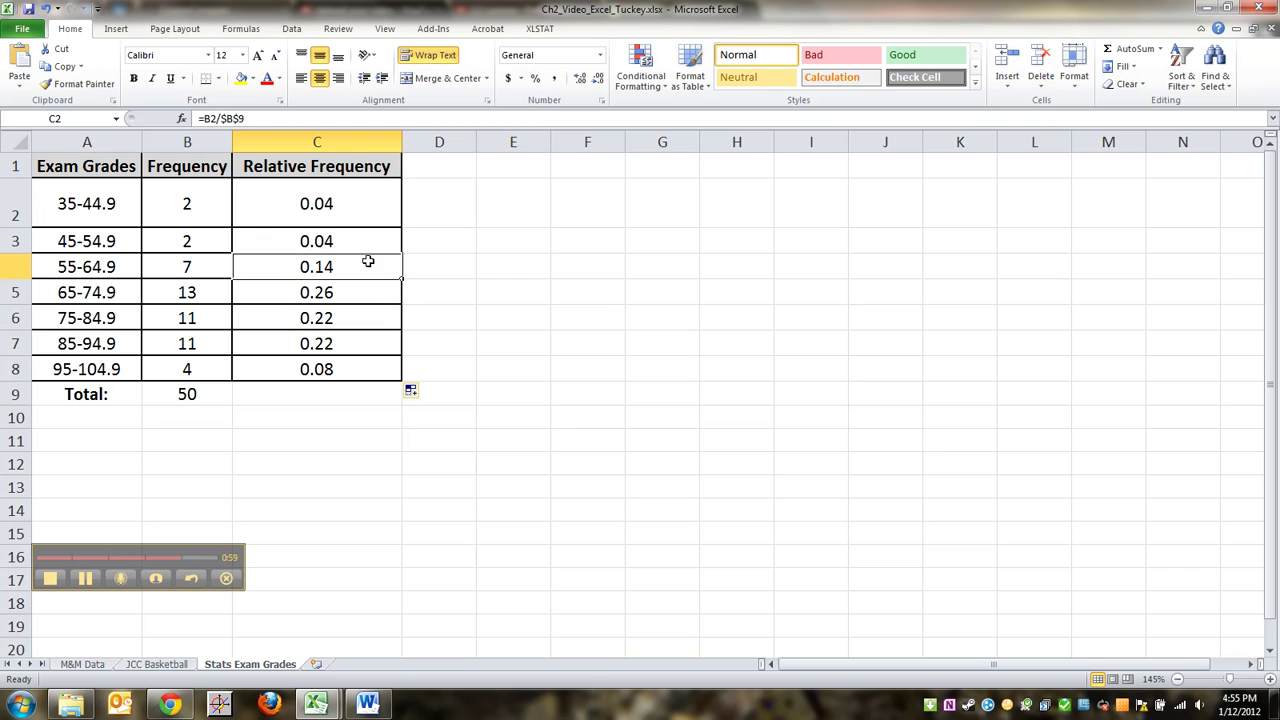
click(337, 395)
drag(322, 370, 318, 206)
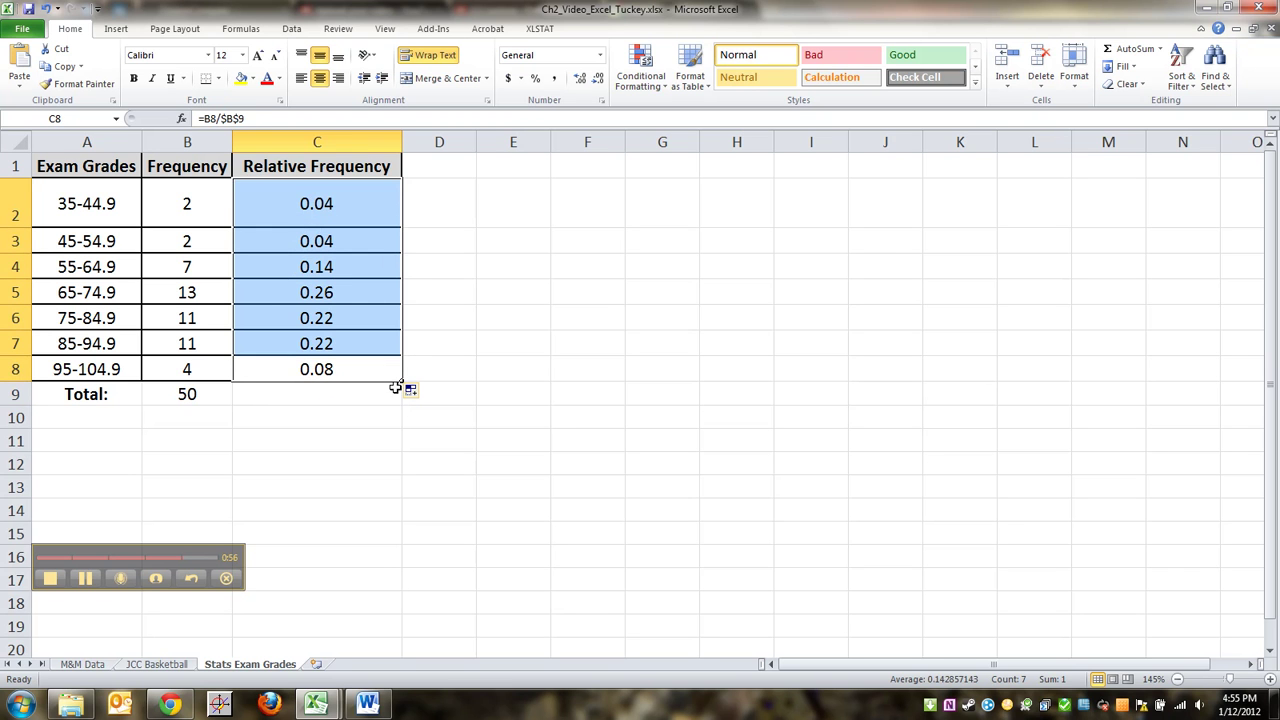
key(ctrl+c)
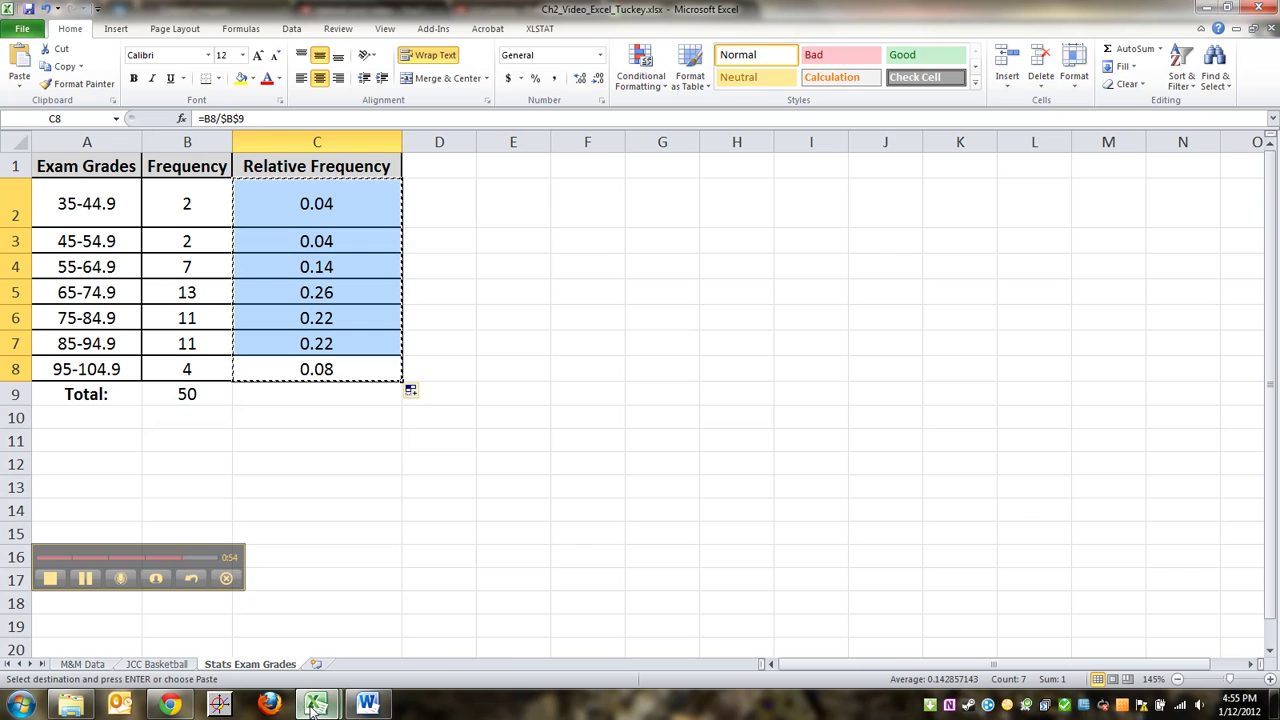
Step: Paste the copied values into the Word table's Relative Frequency cells
click(367, 705)
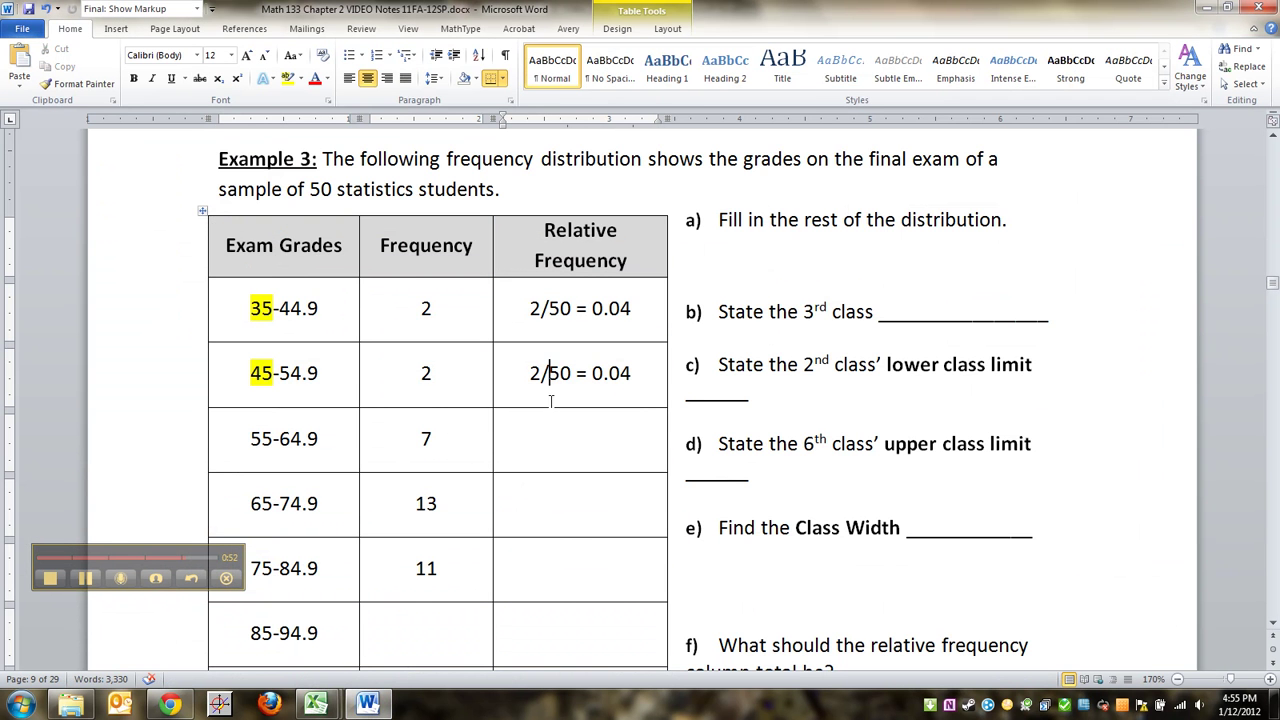
scroll(574, 423, down, 3)
drag(550, 325, 578, 567)
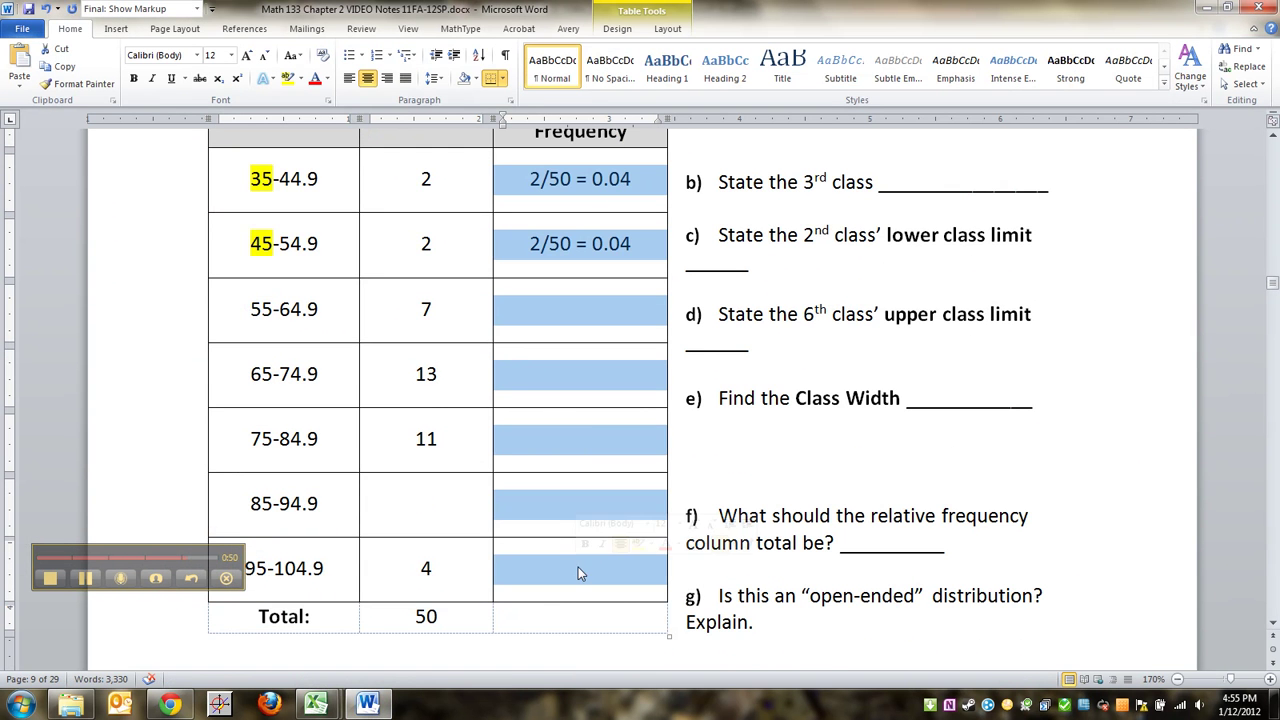
key(ctrl+v)
click(583, 529)
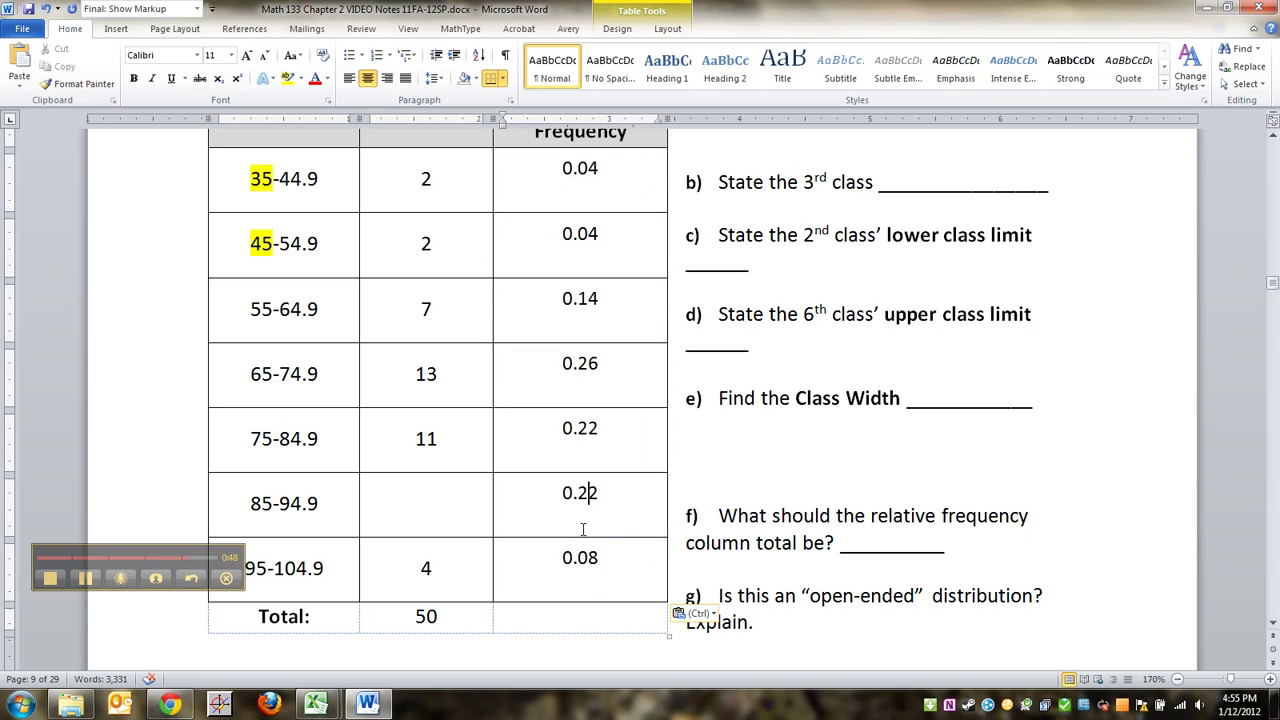
Step: Set the pasted relative frequency cells' paragraph line spacing to Single
drag(590, 574, 549, 192)
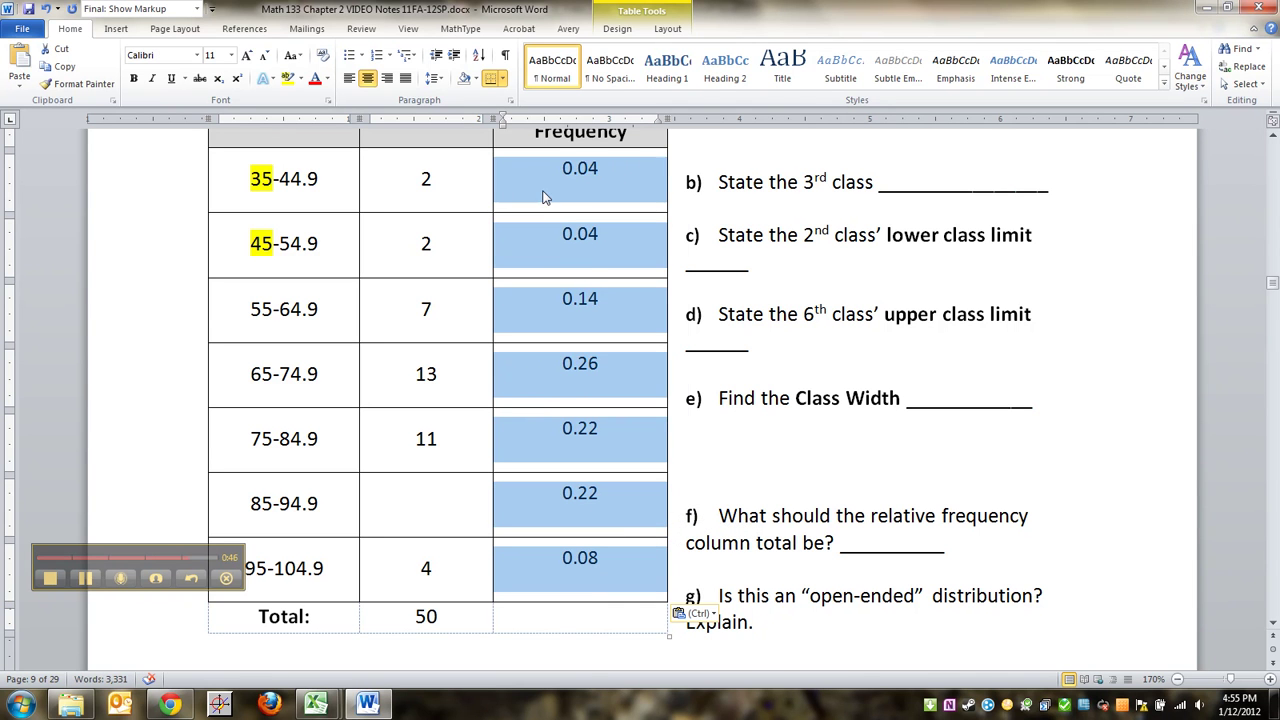
right_click(547, 194)
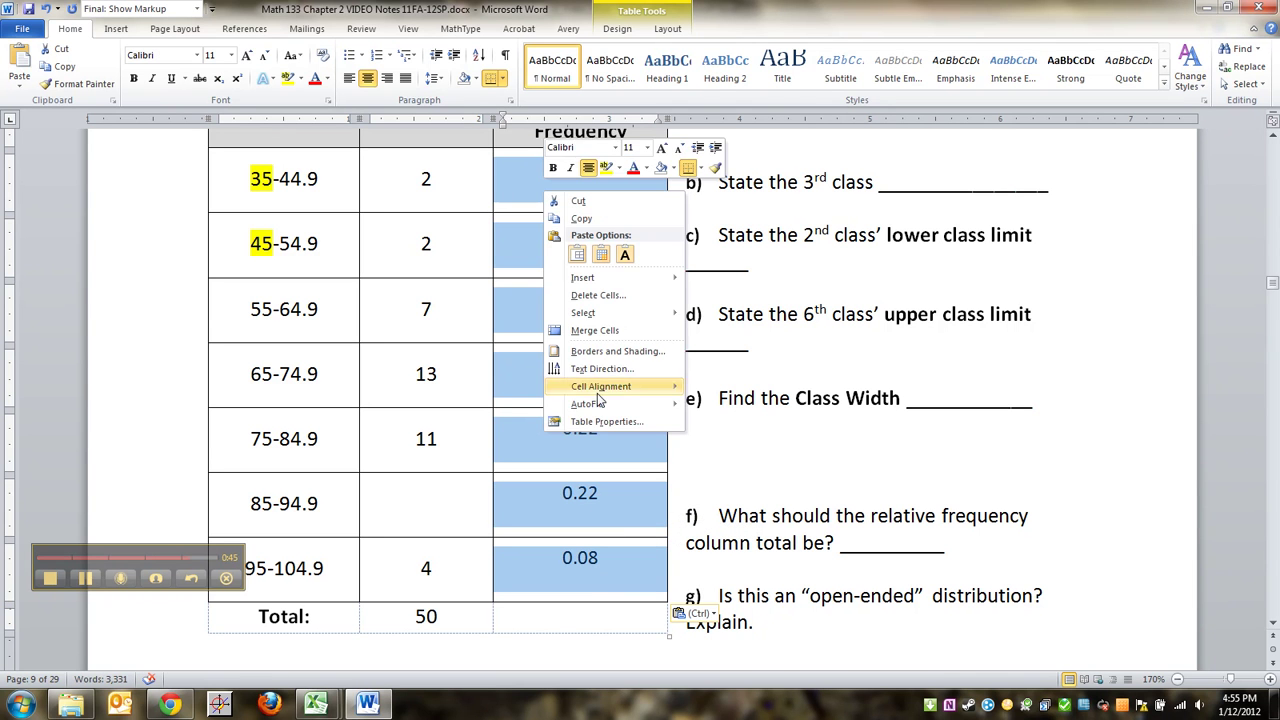
click(511, 100)
click(719, 376)
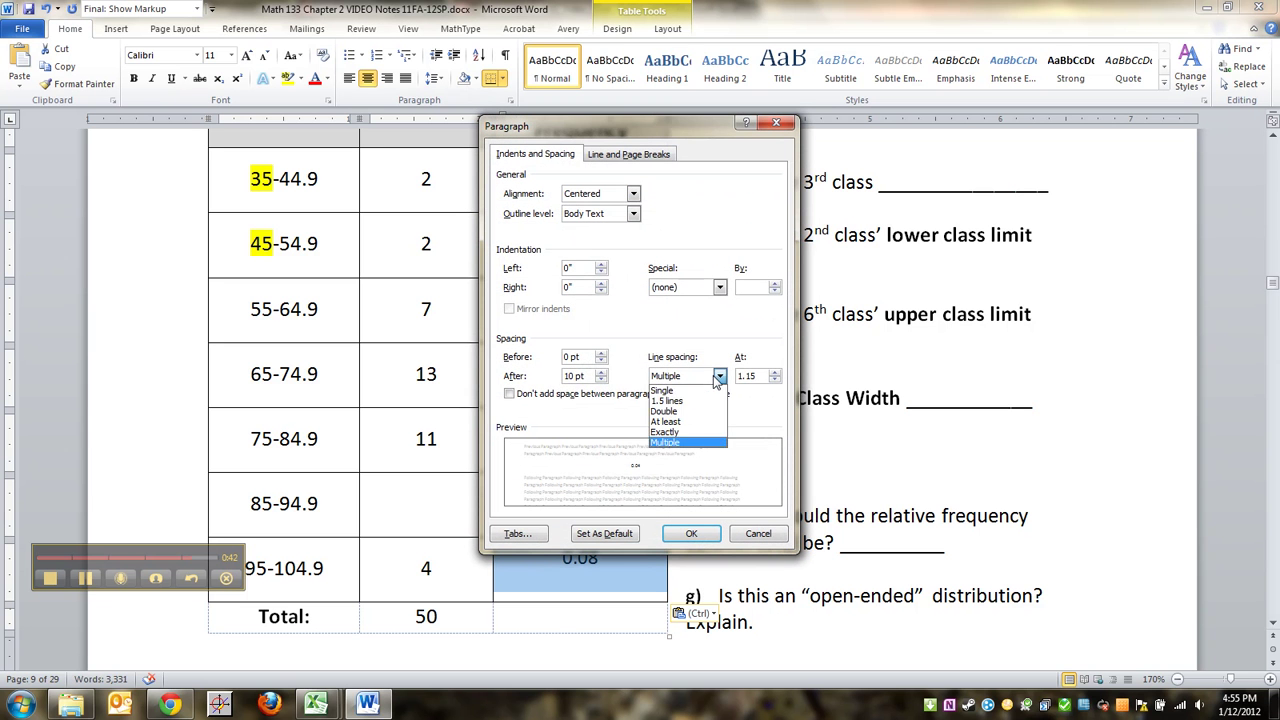
click(700, 391)
double_click(587, 376)
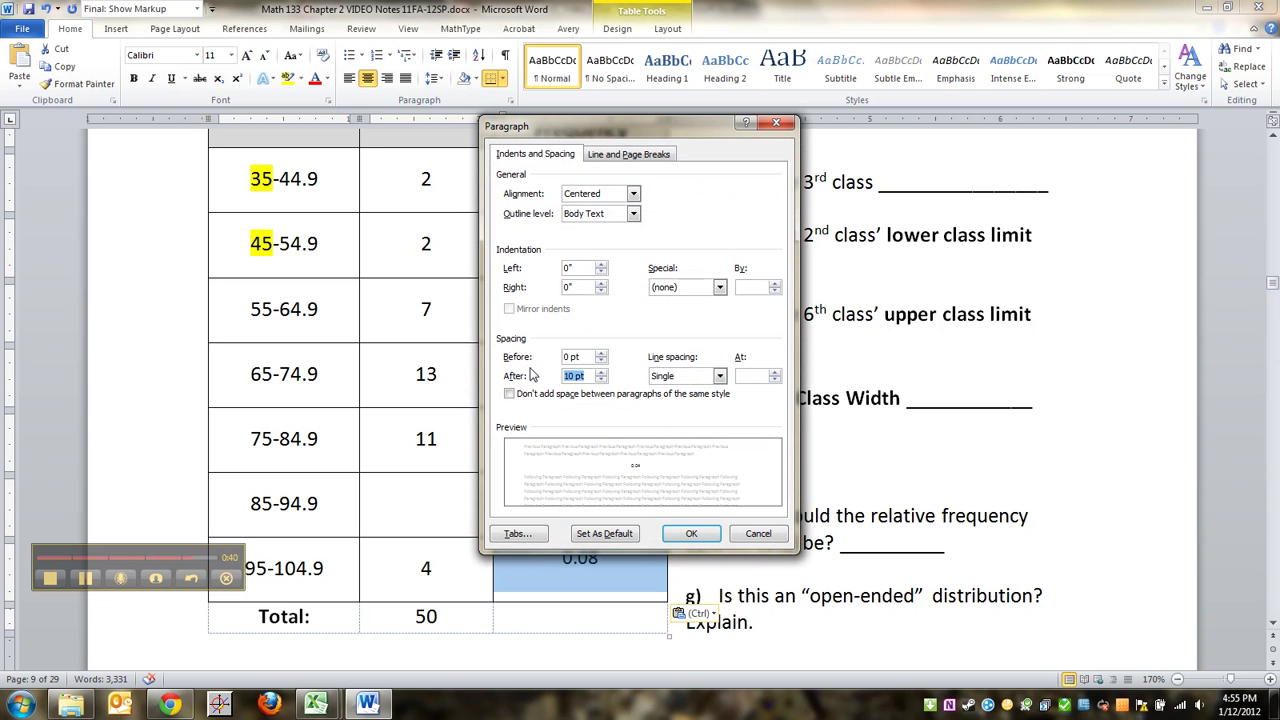
key(Return)
click(625, 308)
scroll(590, 253, up, 3)
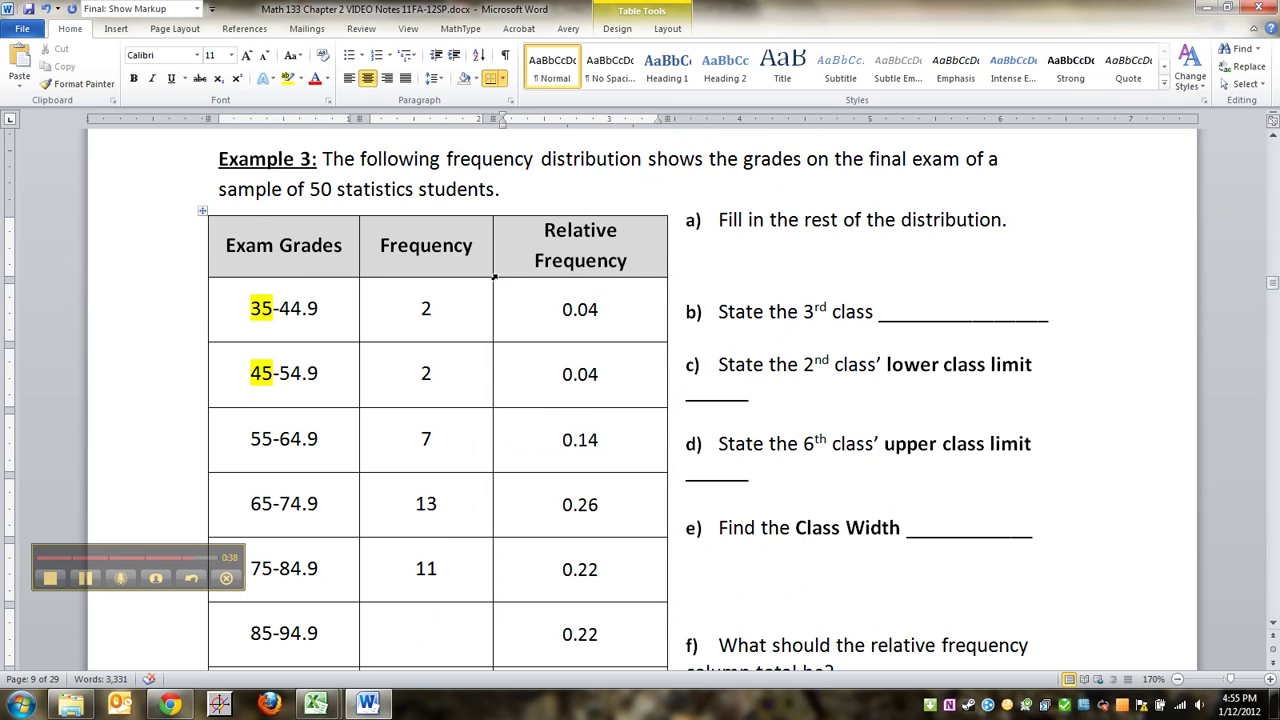
scroll(491, 320, down, 4)
Step: Copy the 55-64.9 class into the blank for question b, bold and underlined
scroll(547, 400, up, 2)
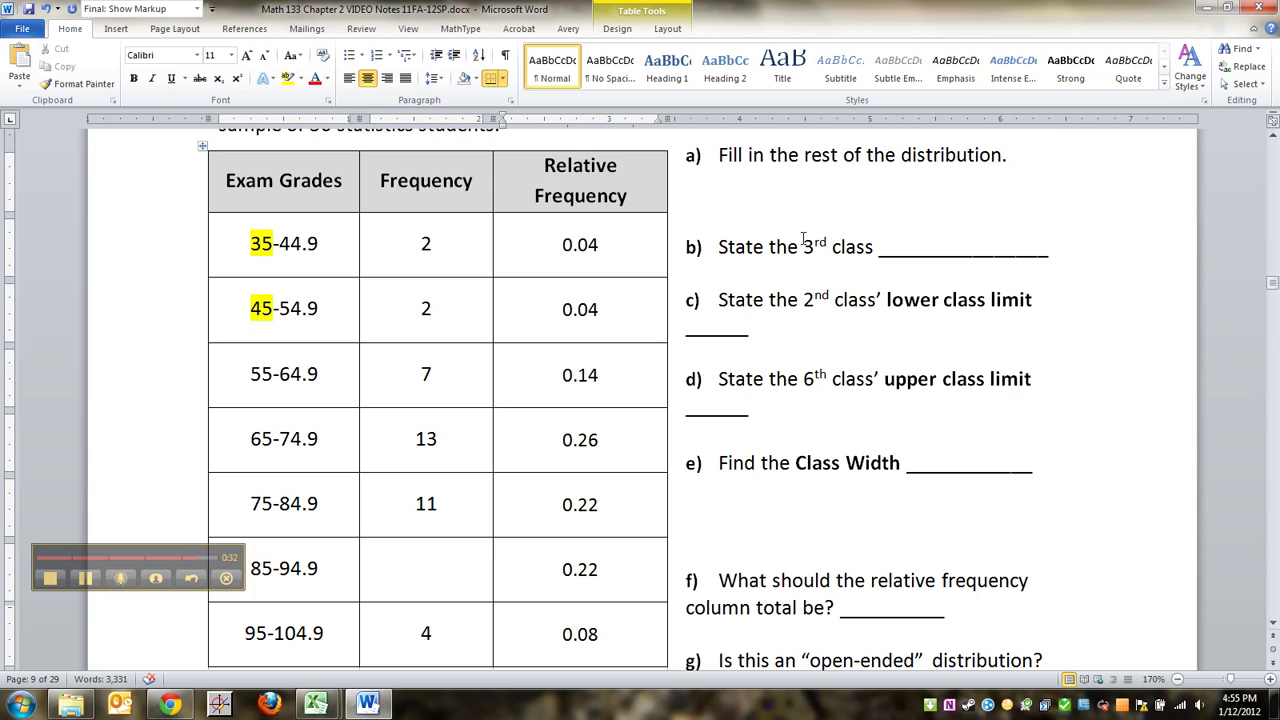
scroll(946, 245, down, 1)
scroll(949, 237, up, 1)
double_click(934, 248)
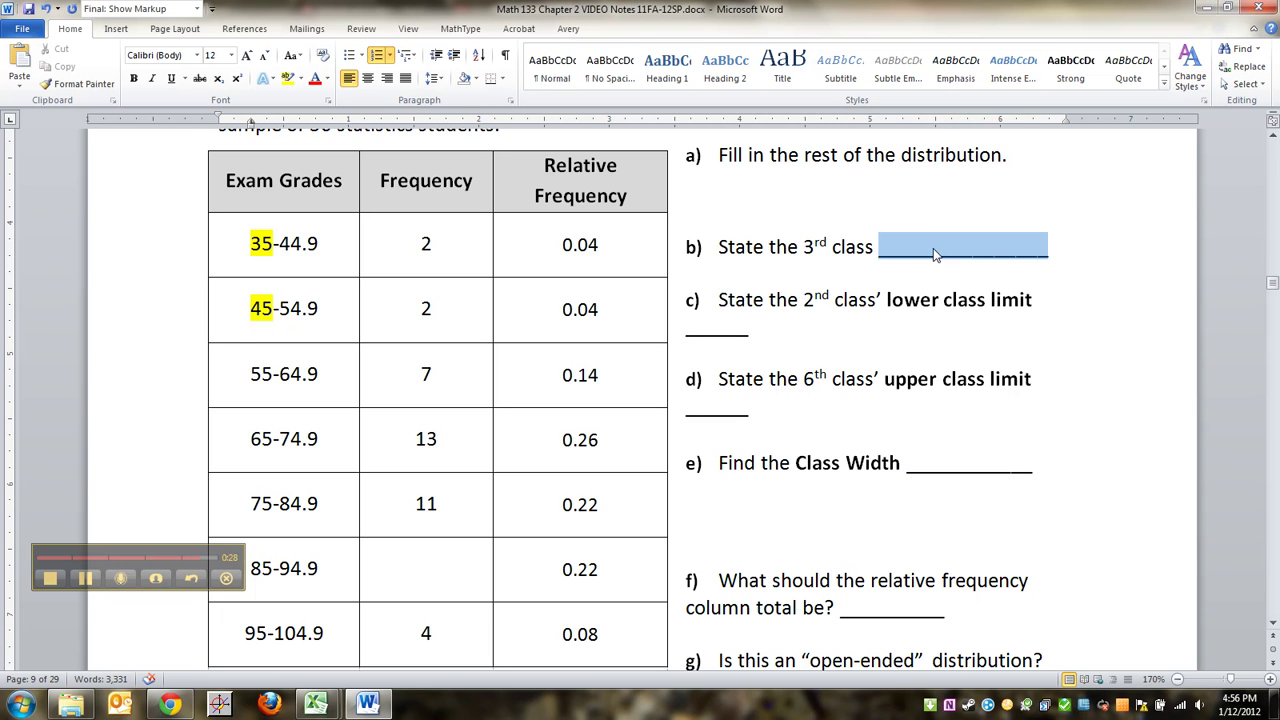
drag(252, 368, 328, 370)
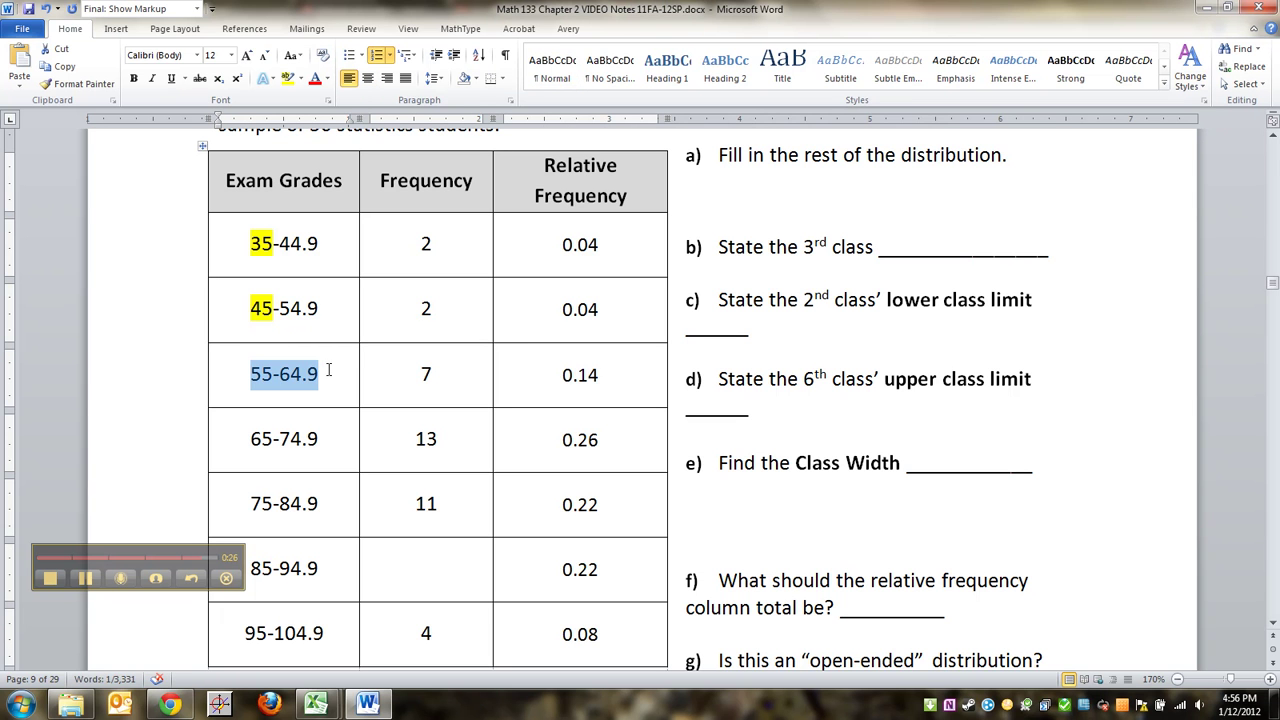
key(ctrl+c)
click(920, 246)
double_click(920, 246)
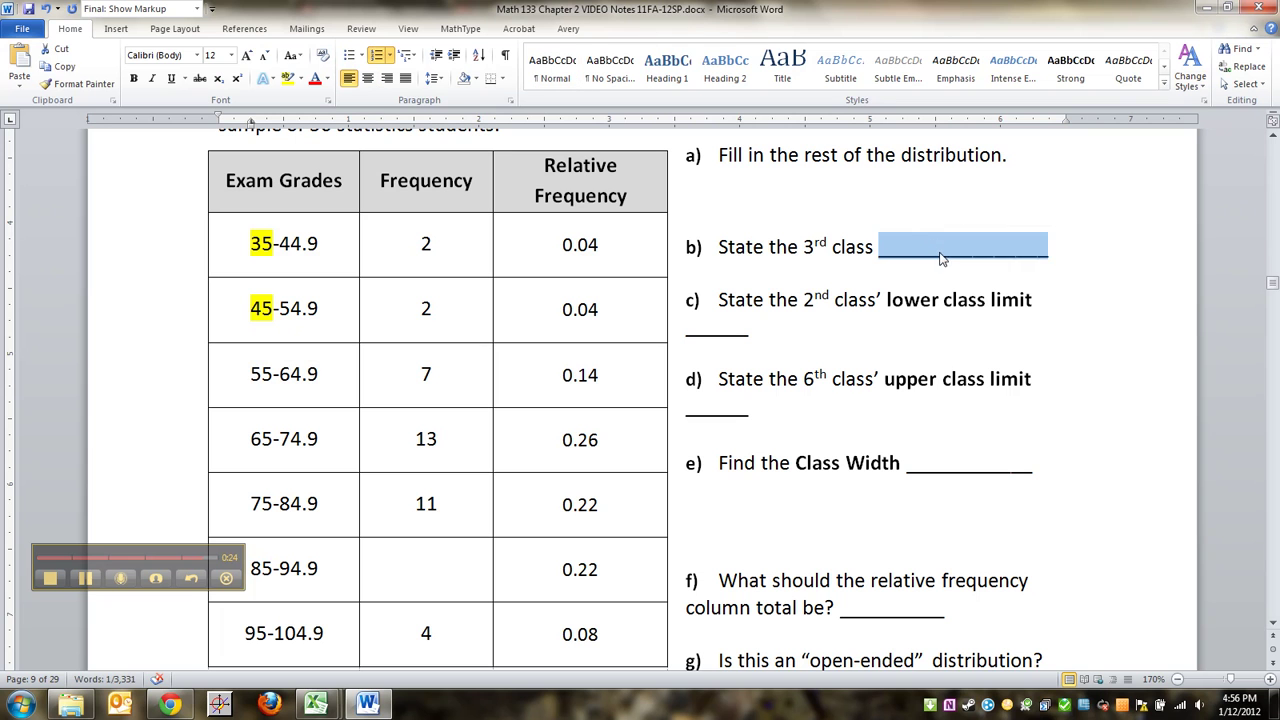
key(ctrl+v)
drag(880, 246, 952, 247)
key(ctrl+b)
key(ctrl+u)
Step: Fill in 45, the second class's lower limit, as the answer to question c
click(766, 326)
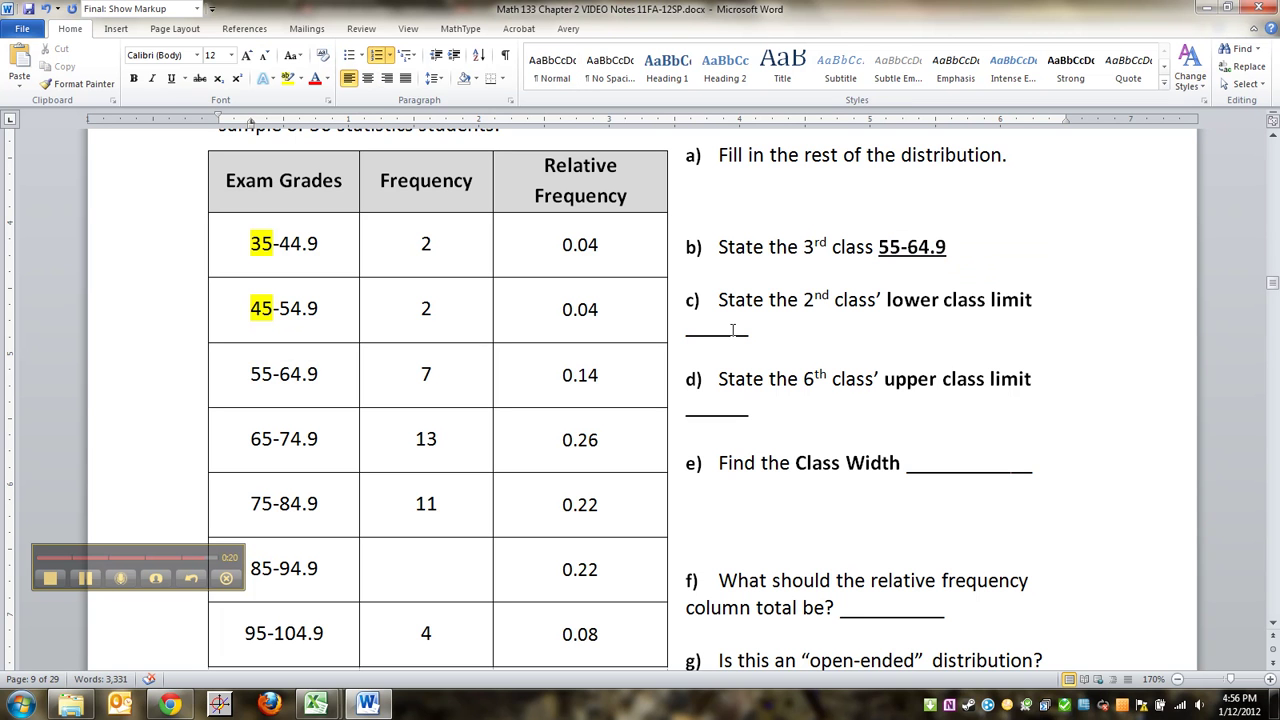
drag(273, 310, 252, 310)
triple_click(232, 307)
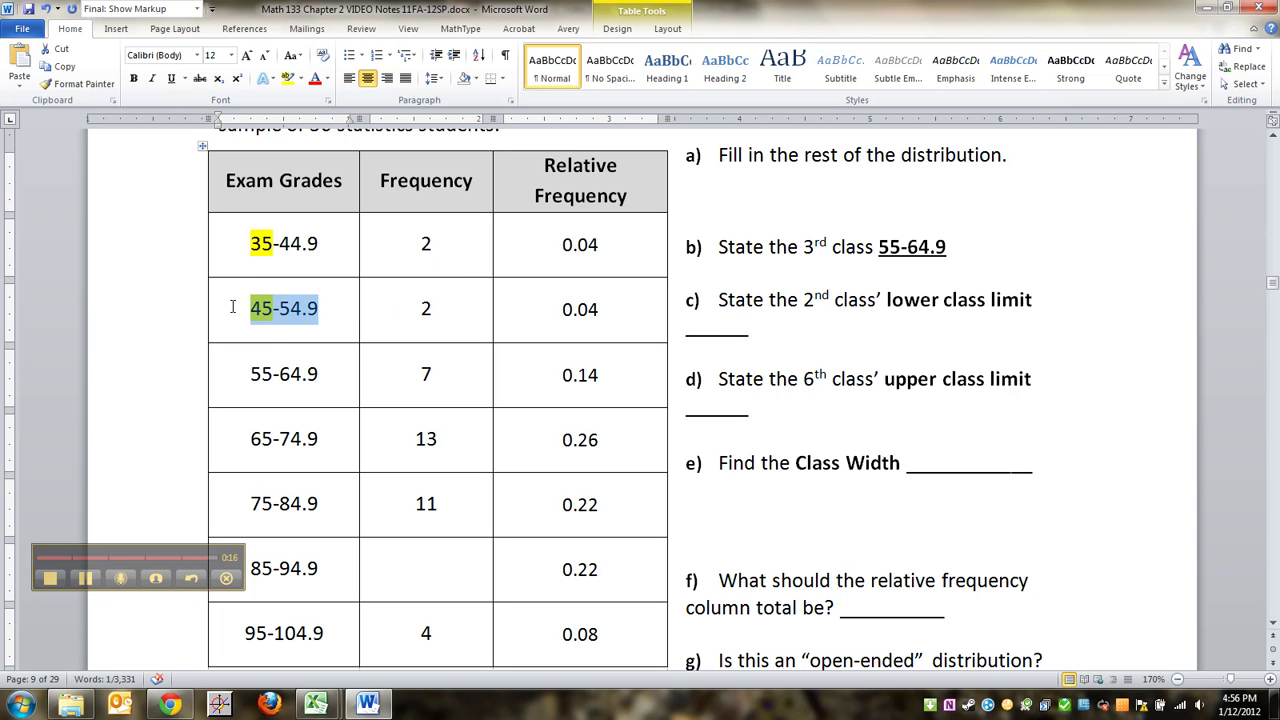
click(246, 244)
click(249, 374)
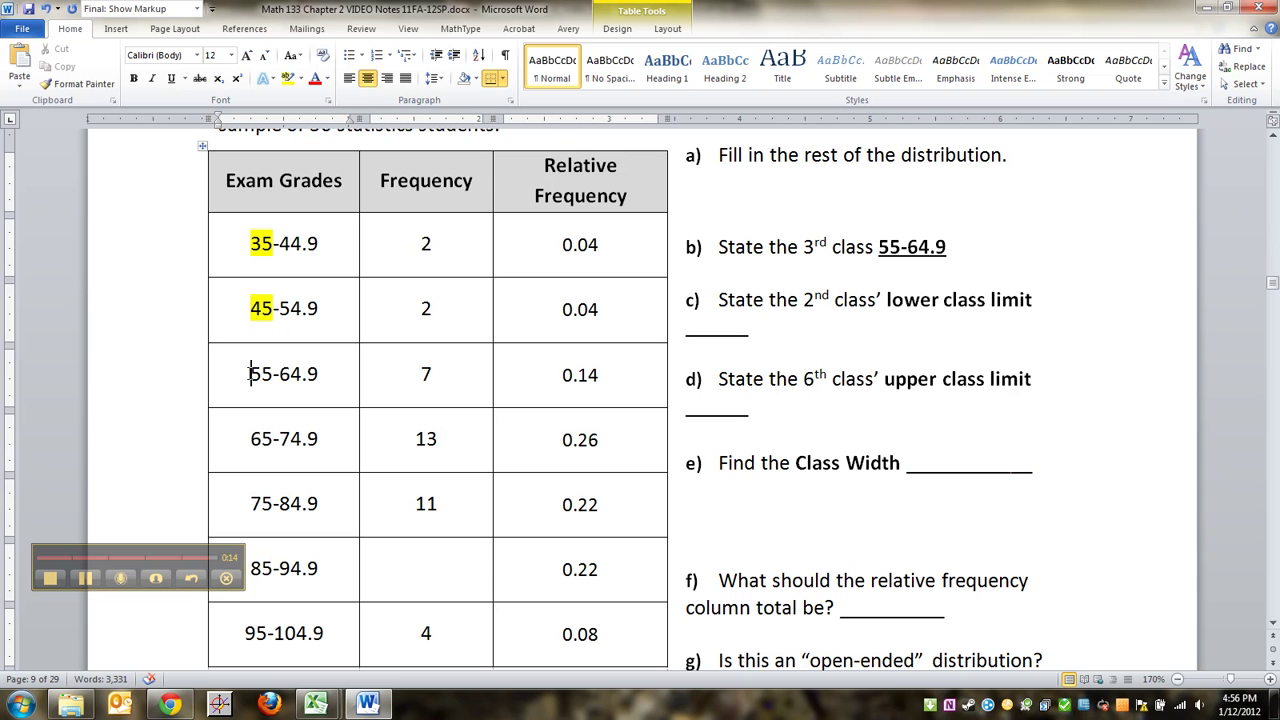
double_click(261, 309)
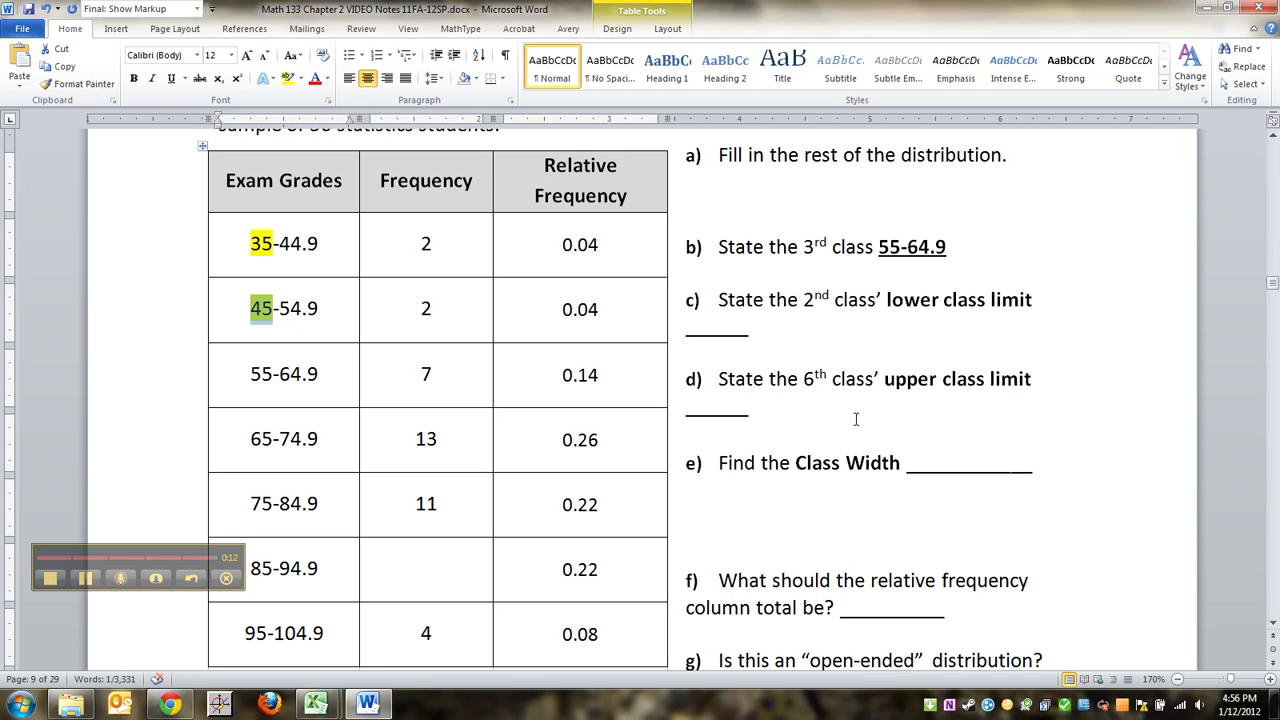
double_click(716, 330)
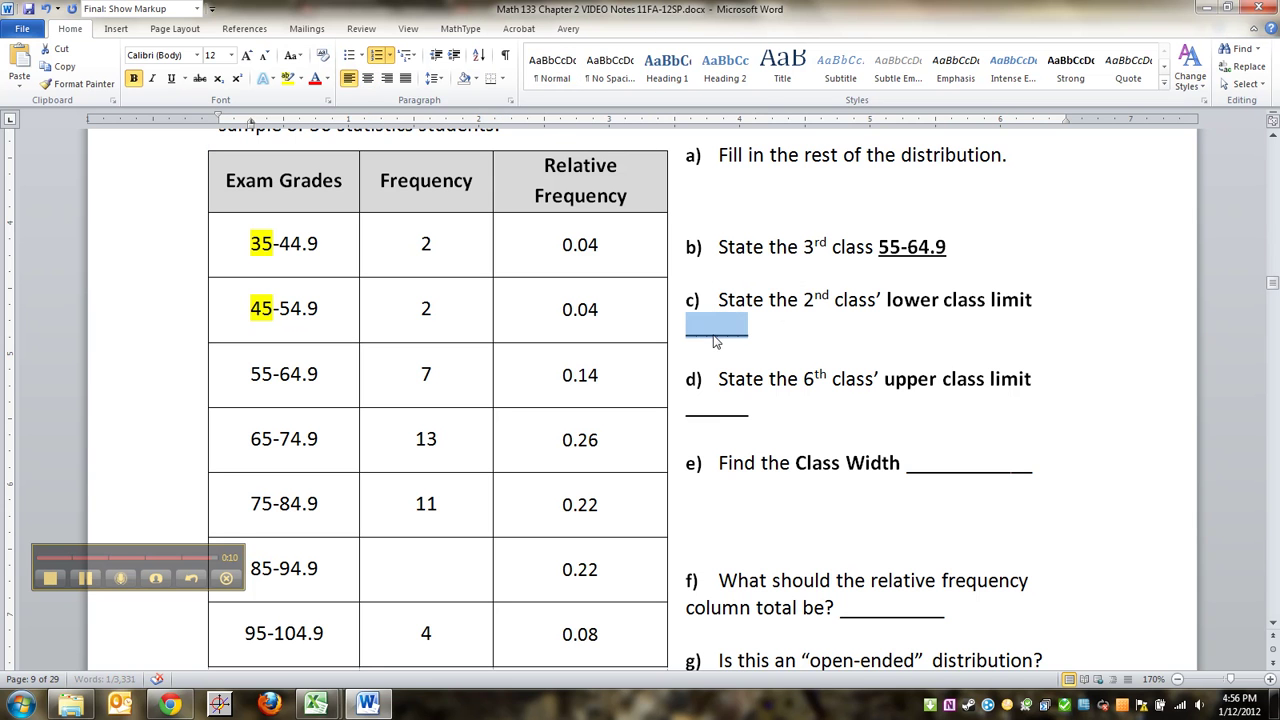
key(ctrl+v)
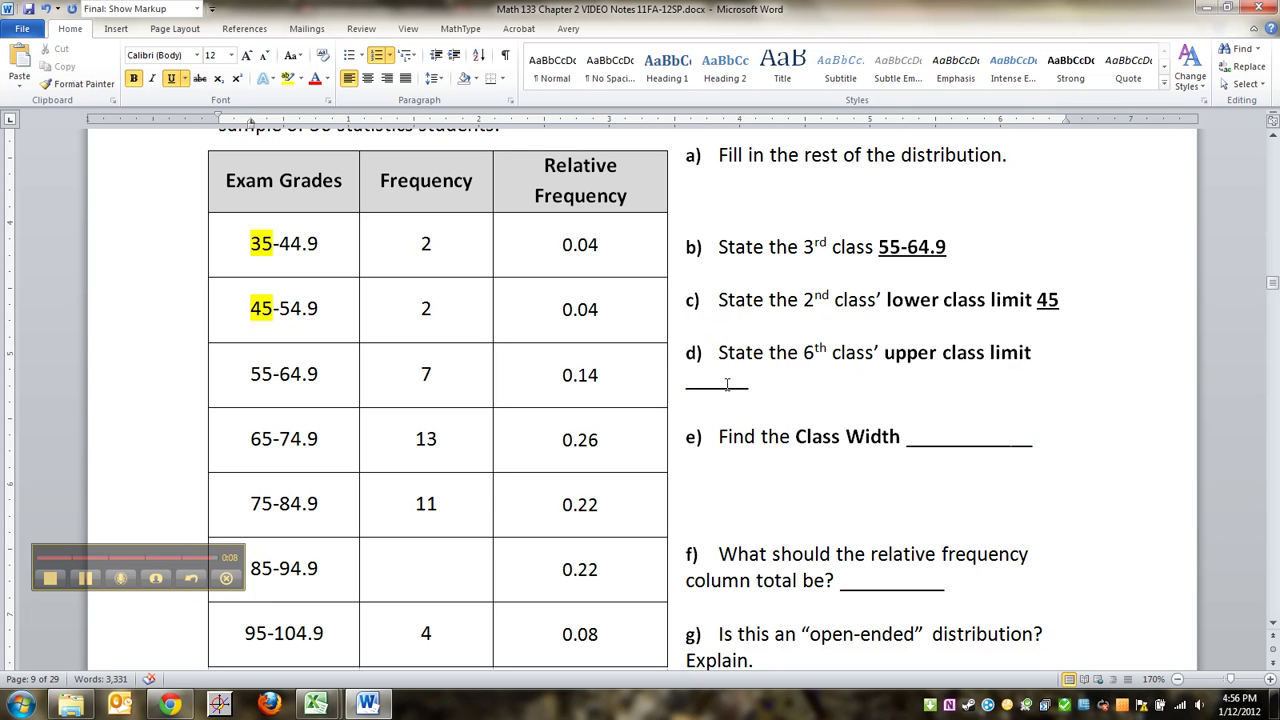